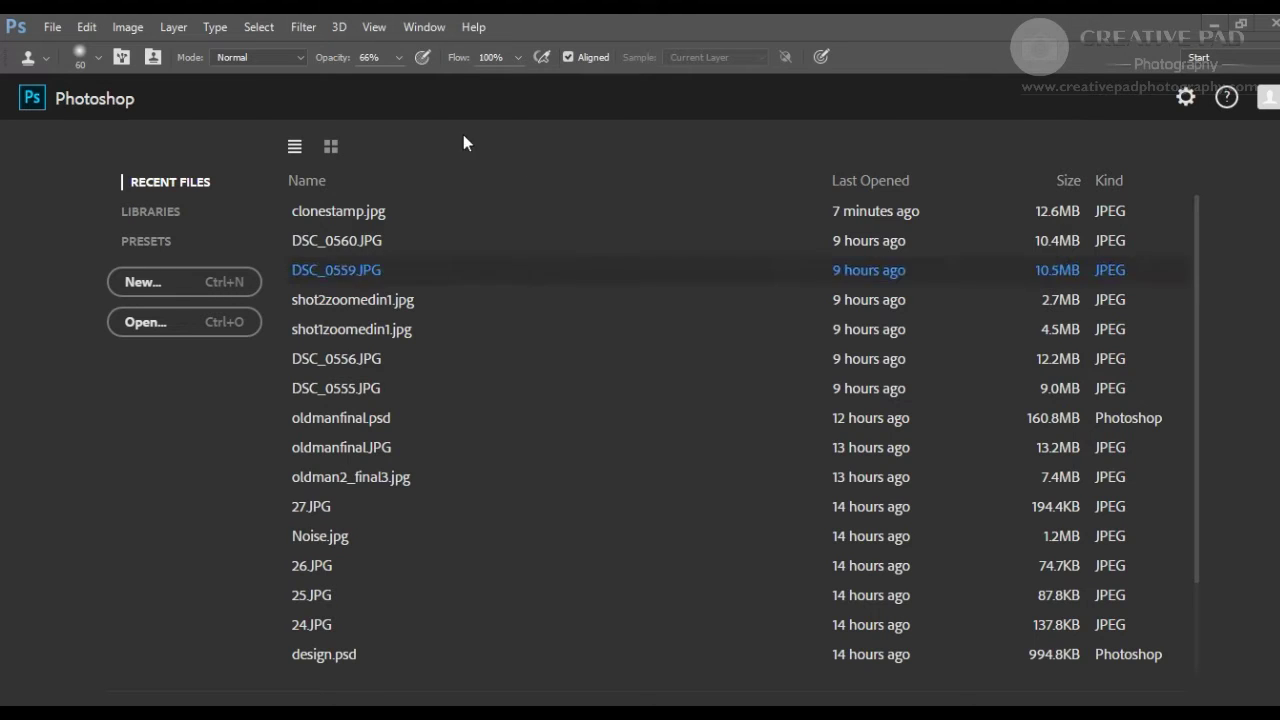
- Open the File menu from the start screen
left_click(50, 28)
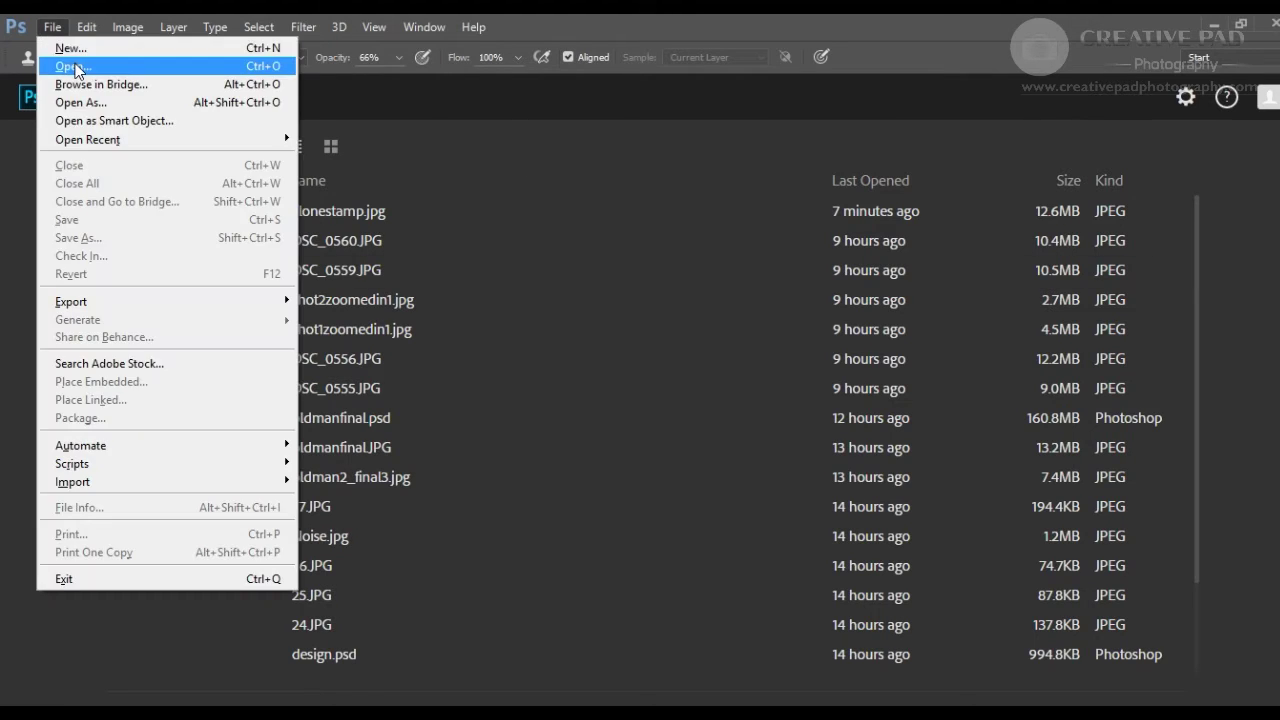
- Open levitation1.JPG
left_click(72, 66)
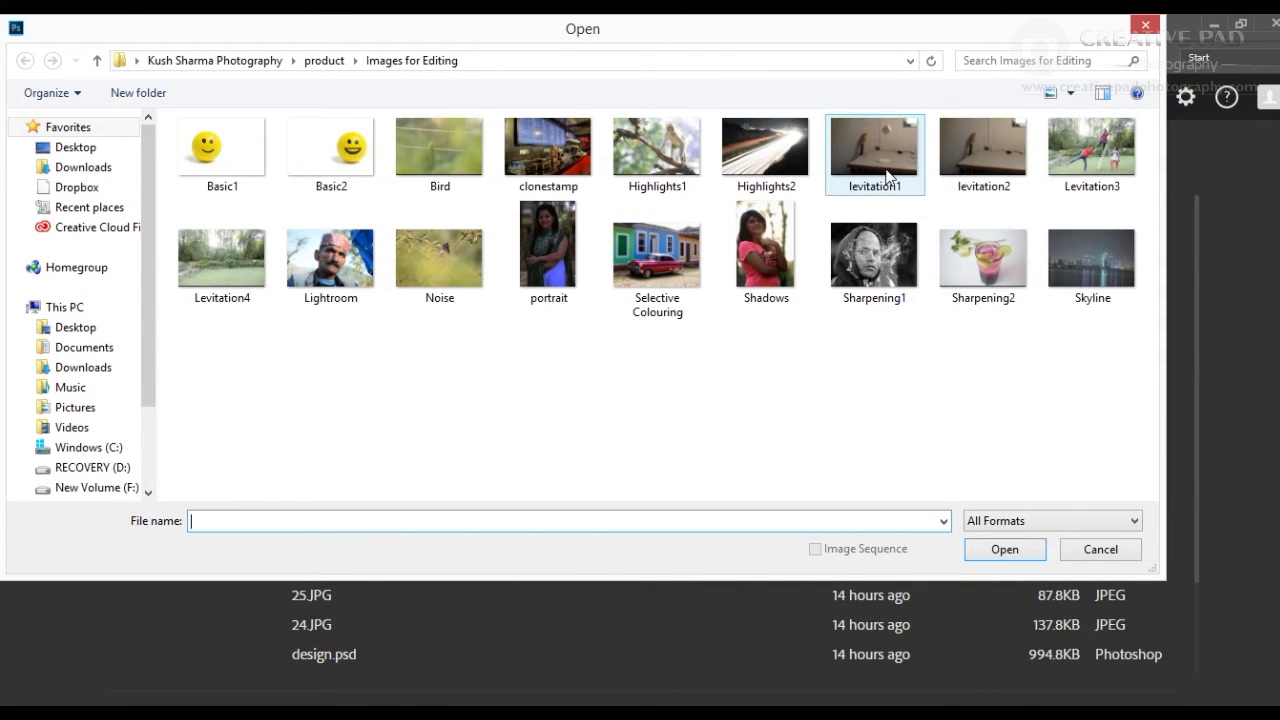
left_click(845, 145)
left_click(1018, 546)
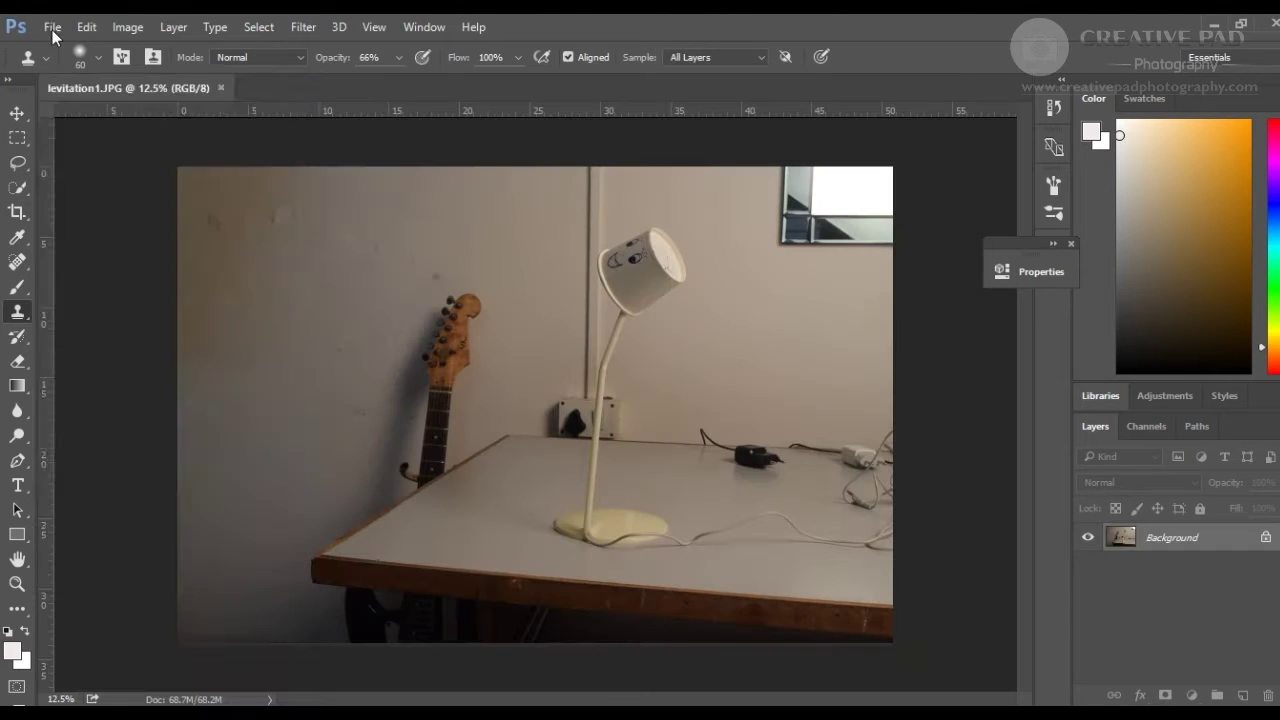
- Open levitation2.JPG and bring the levitation1 lamp photo to the front
left_click(52, 27)
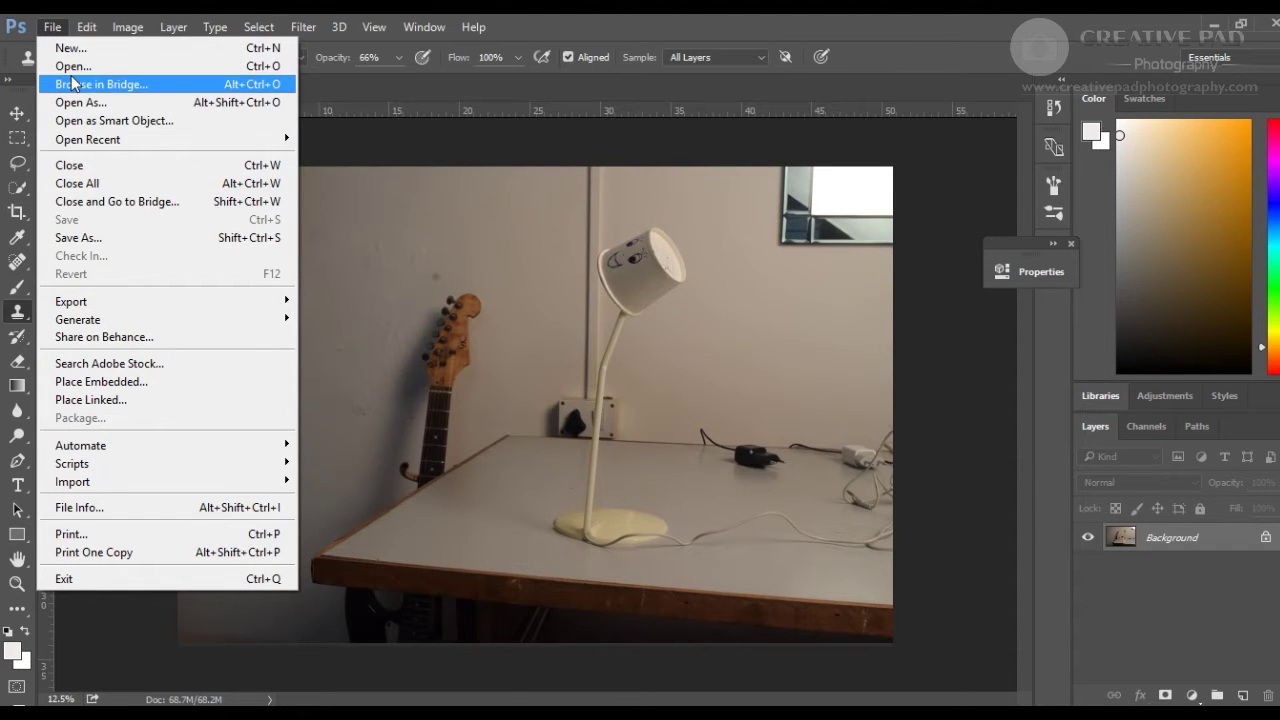
left_click(73, 67)
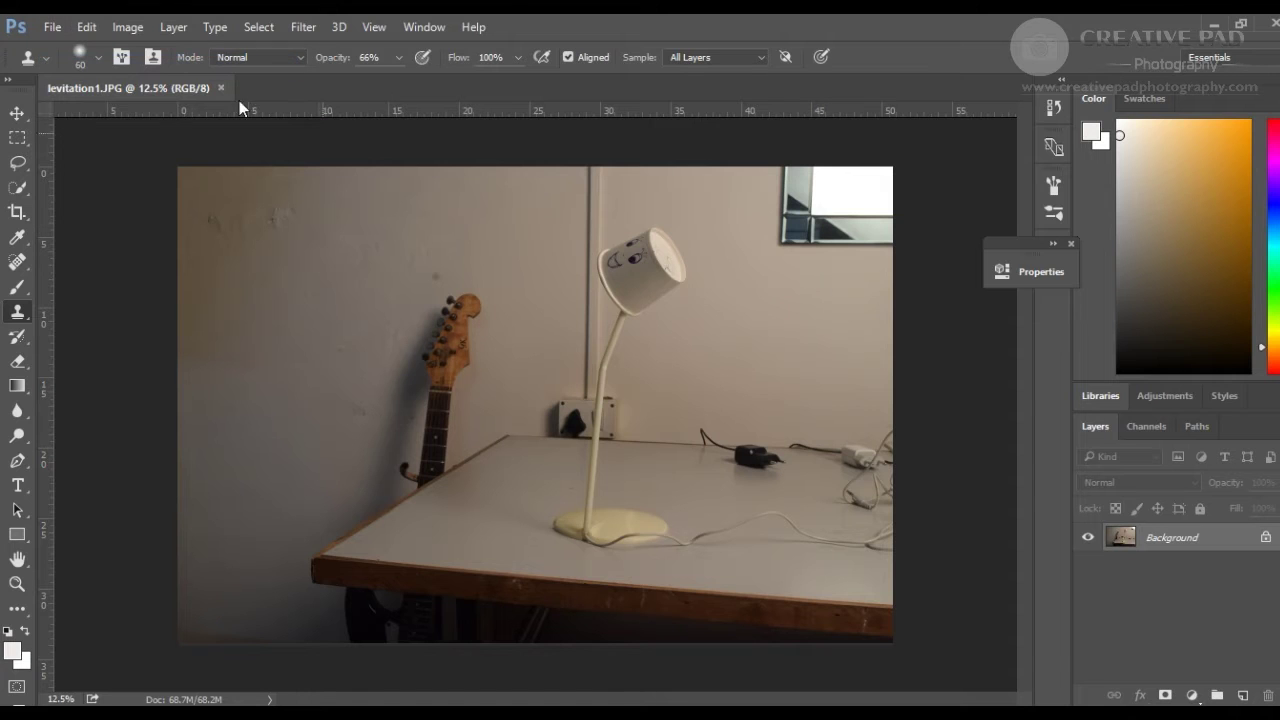
left_click(52, 27)
left_click(70, 63)
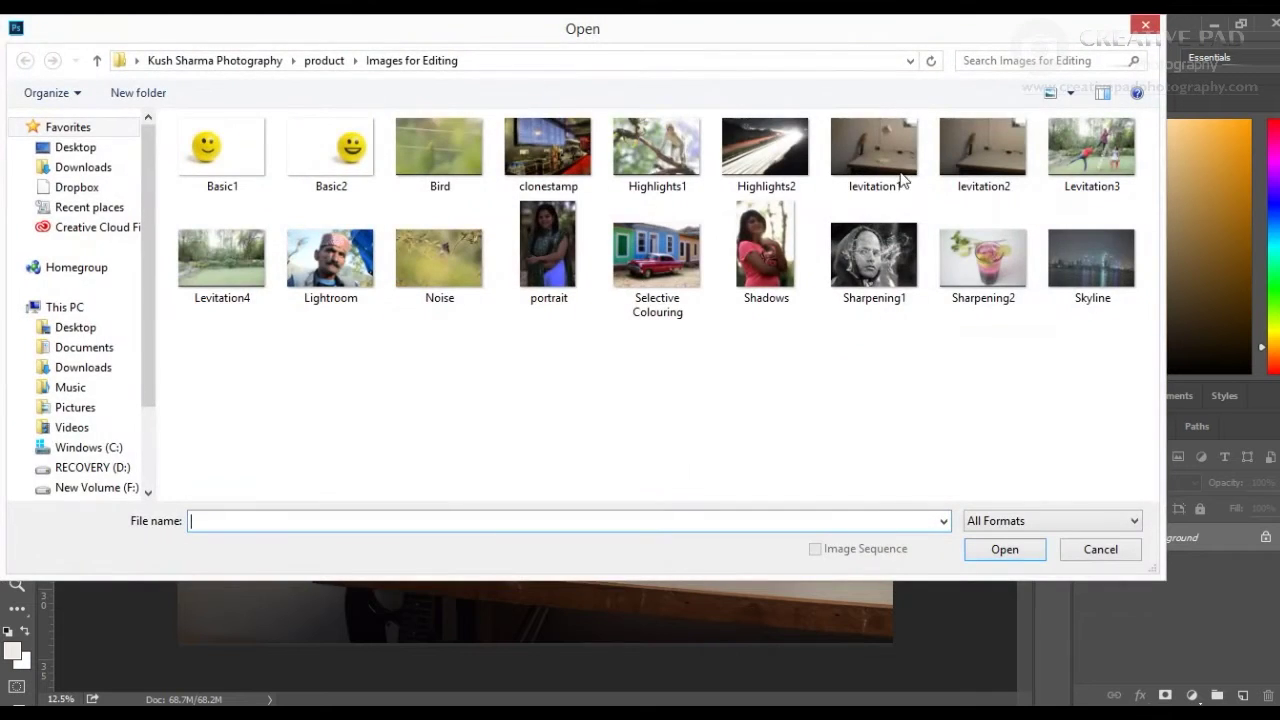
double_click(986, 143)
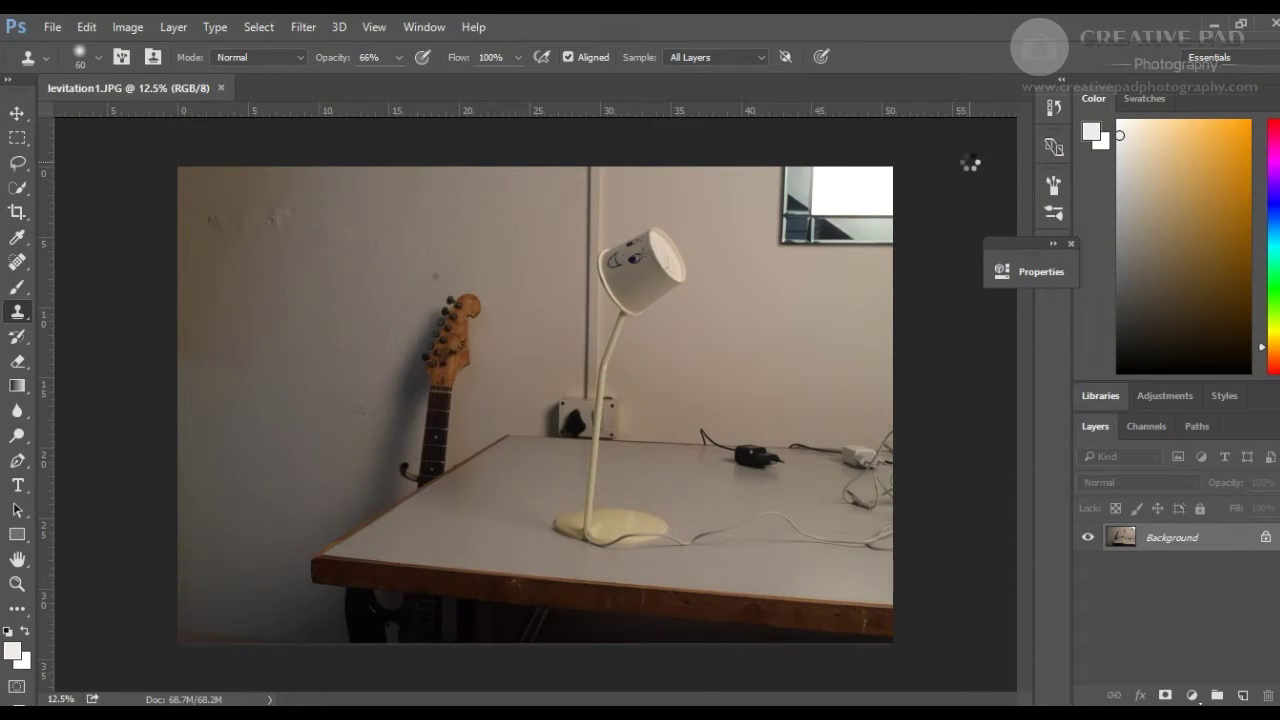
left_click(183, 84)
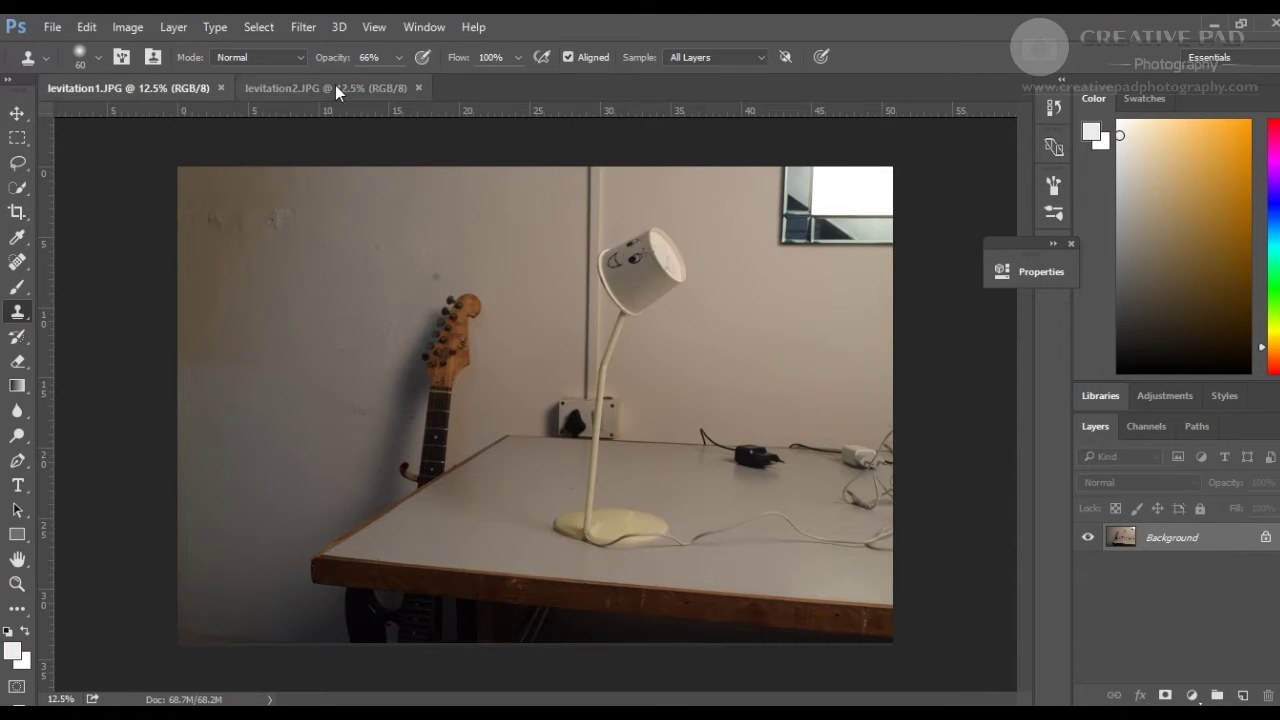
left_click(336, 85)
left_click(208, 86)
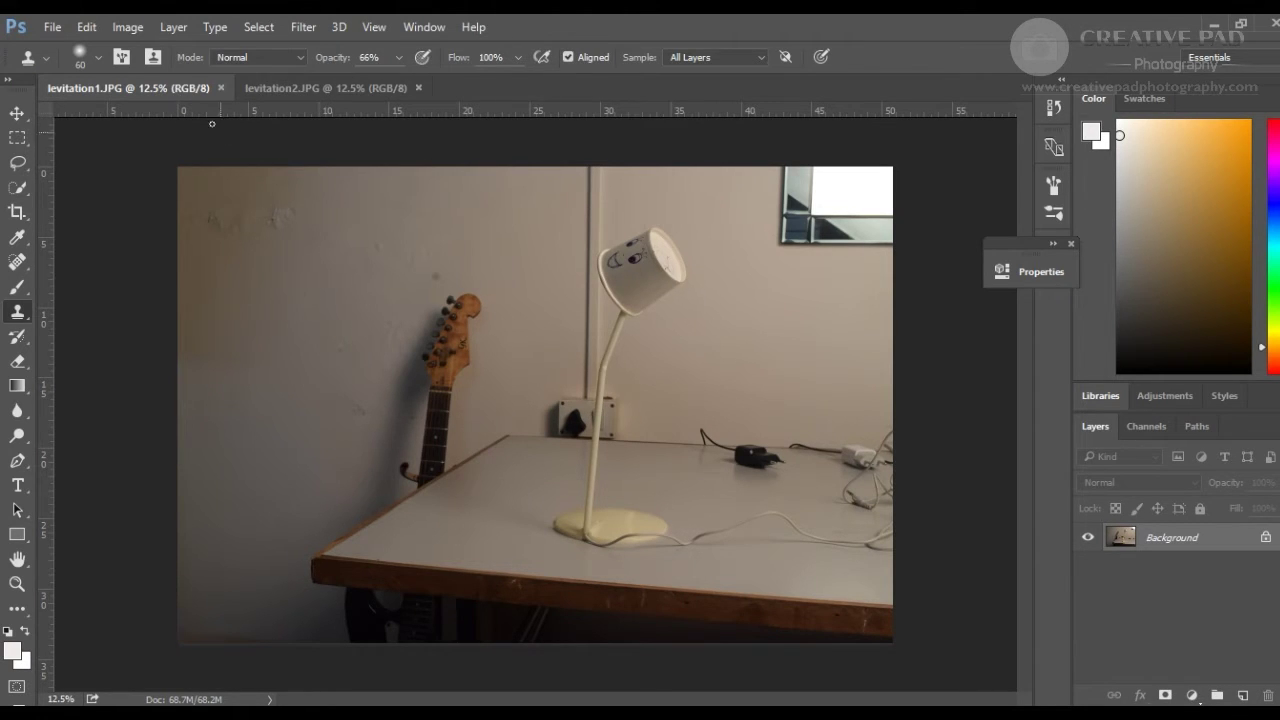
- Float levitation1, drag its lamp photo into levitation2 as Layer 1, then close levitation1
left_click_drag(170, 87, 211, 165)
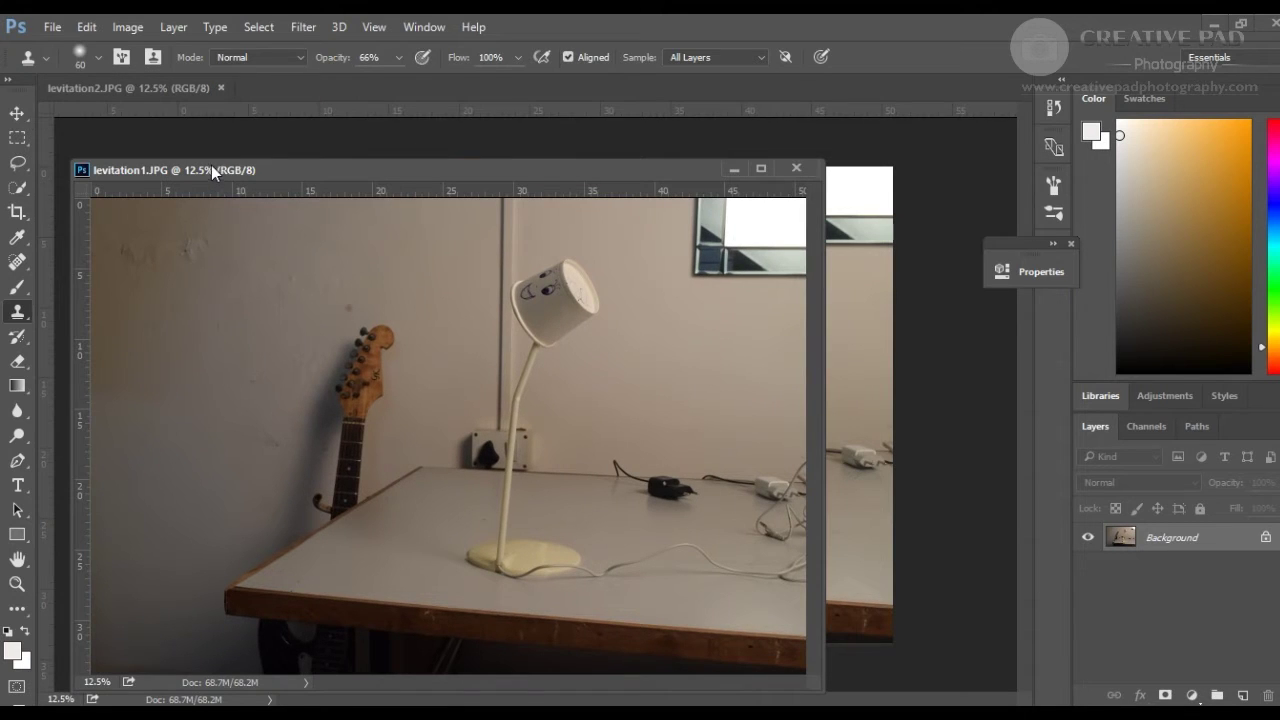
left_click(22, 116)
left_click_drag(593, 185, 350, 200)
left_click_drag(530, 294, 789, 252)
left_click(578, 190)
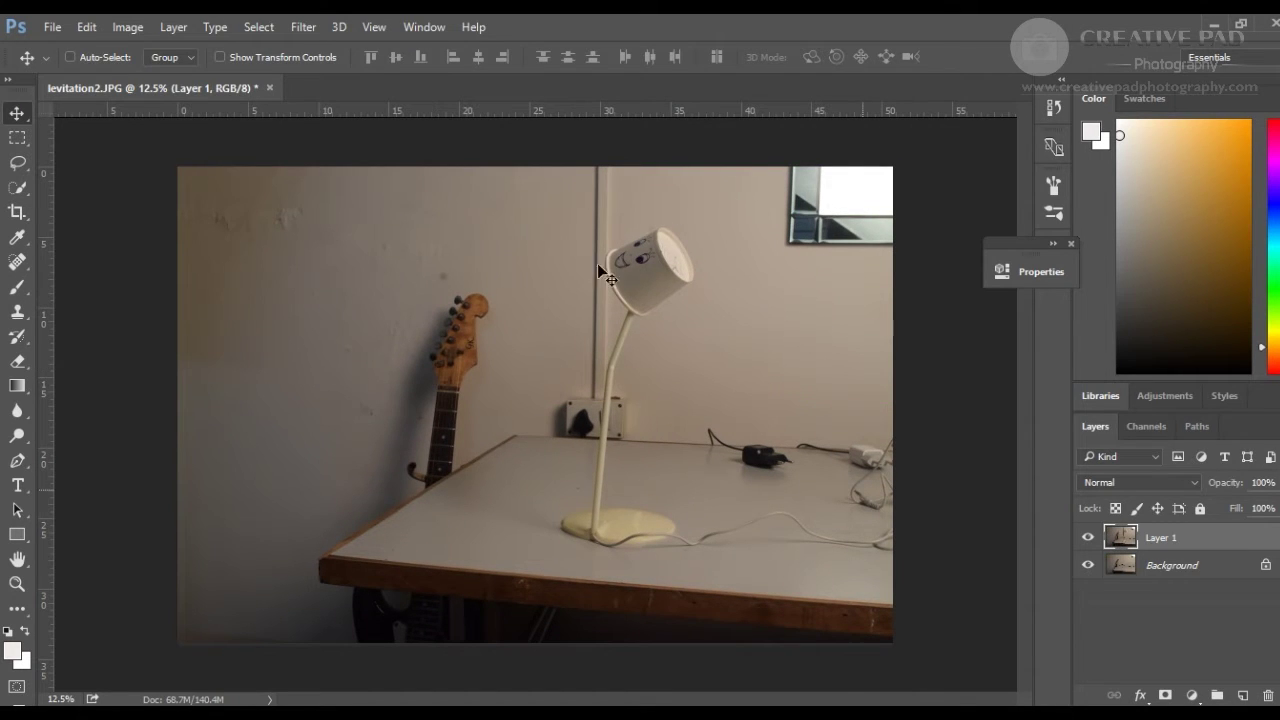
- Compare Layer 1 against the Background and nudge Layer 1 down into alignment
left_click(1088, 539)
left_click(1088, 539)
left_click(1088, 539)
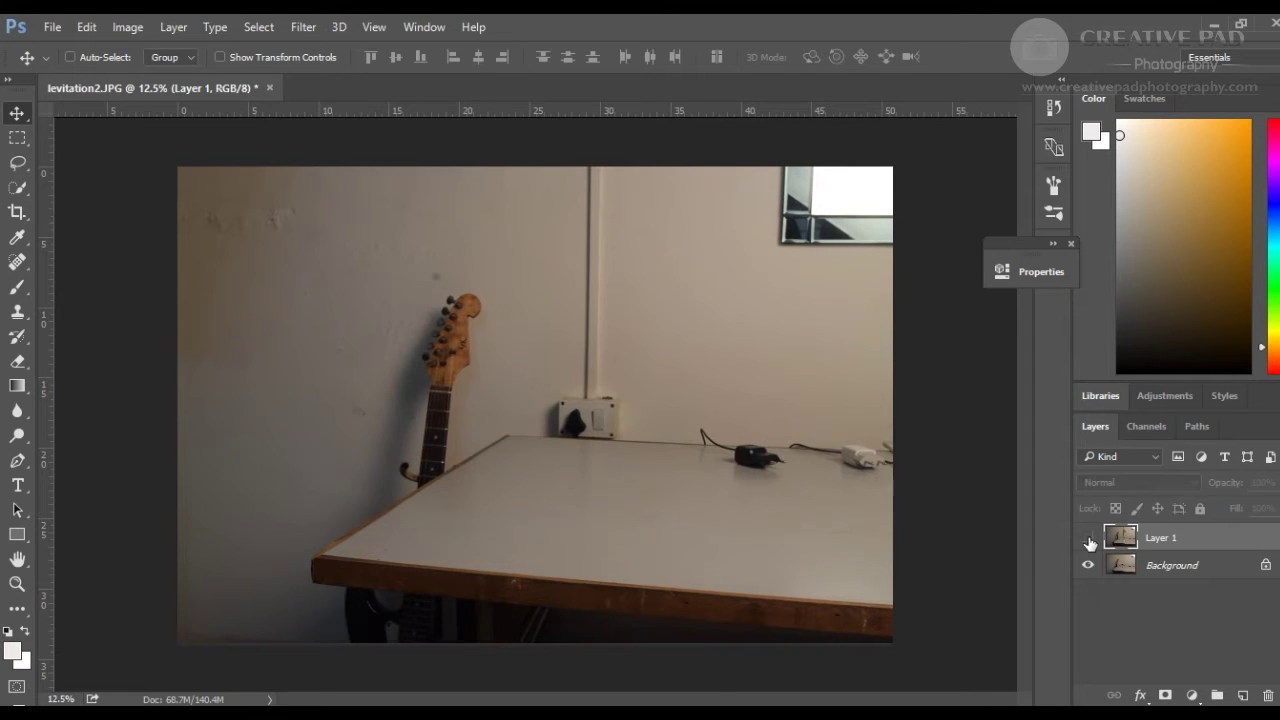
left_click(1088, 540)
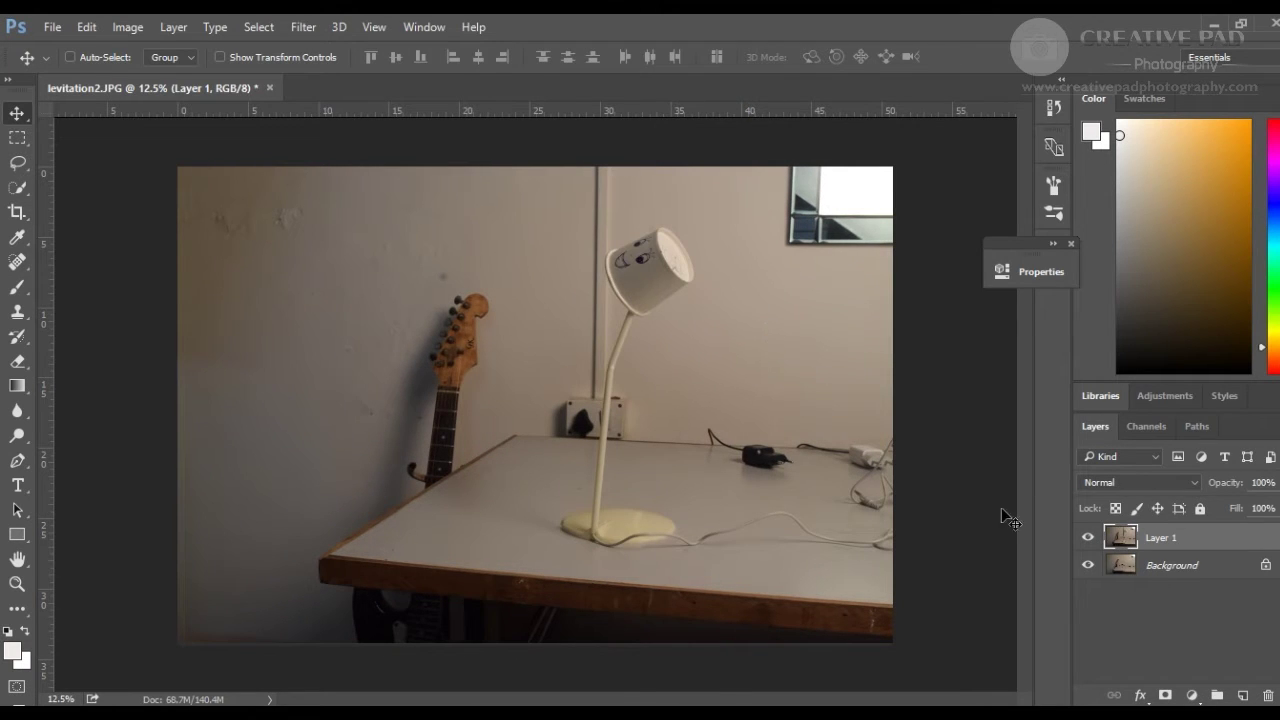
right_click(744, 348)
left_click(778, 362)
mouse_move(773, 292)
left_mouse_down()
mouse_move(717, 331)
mouse_move(763, 323)
mouse_move(765, 290)
mouse_move(764, 347)
mouse_move(760, 300)
mouse_move(772, 311)
left_mouse_up()
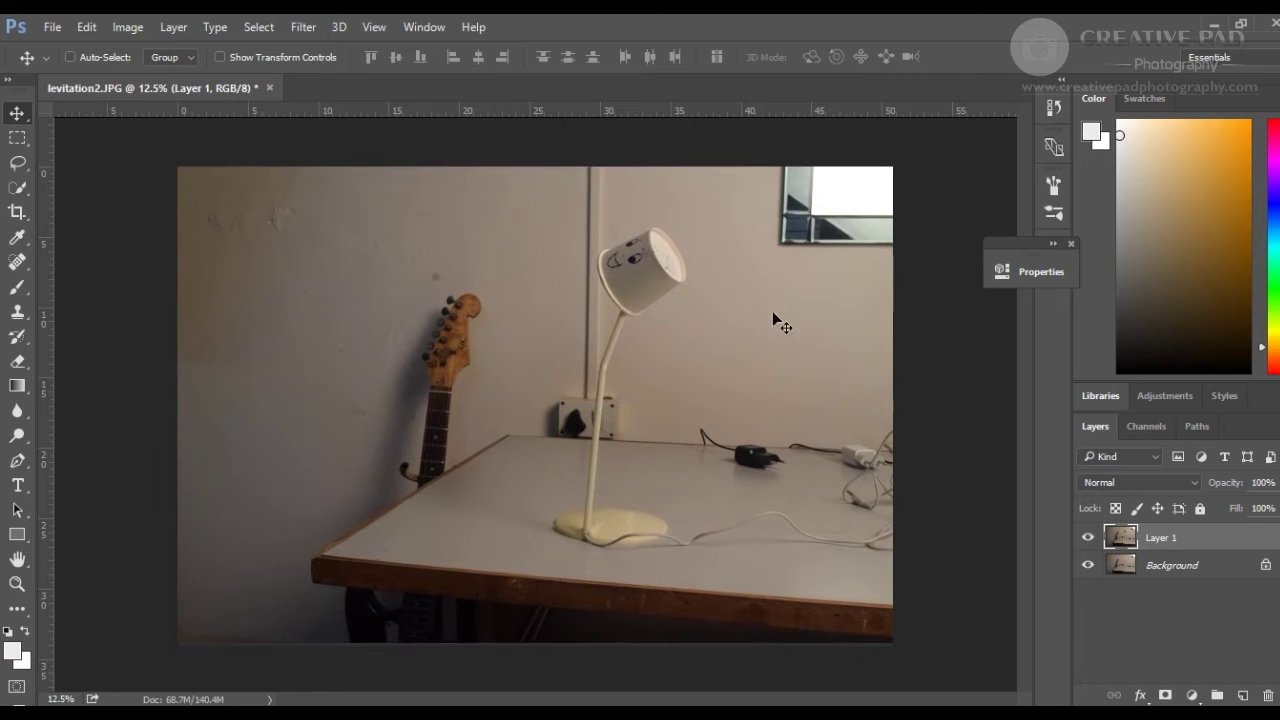
- Toggle Layer 1 to verify the alignment, then add the Background layer to the selection
left_click(1088, 537)
left_click(1088, 538)
left_click(1088, 538)
left_click(1088, 538)
left_click(1088, 538)
left_click(1088, 540)
left_click(1165, 567, "shift")
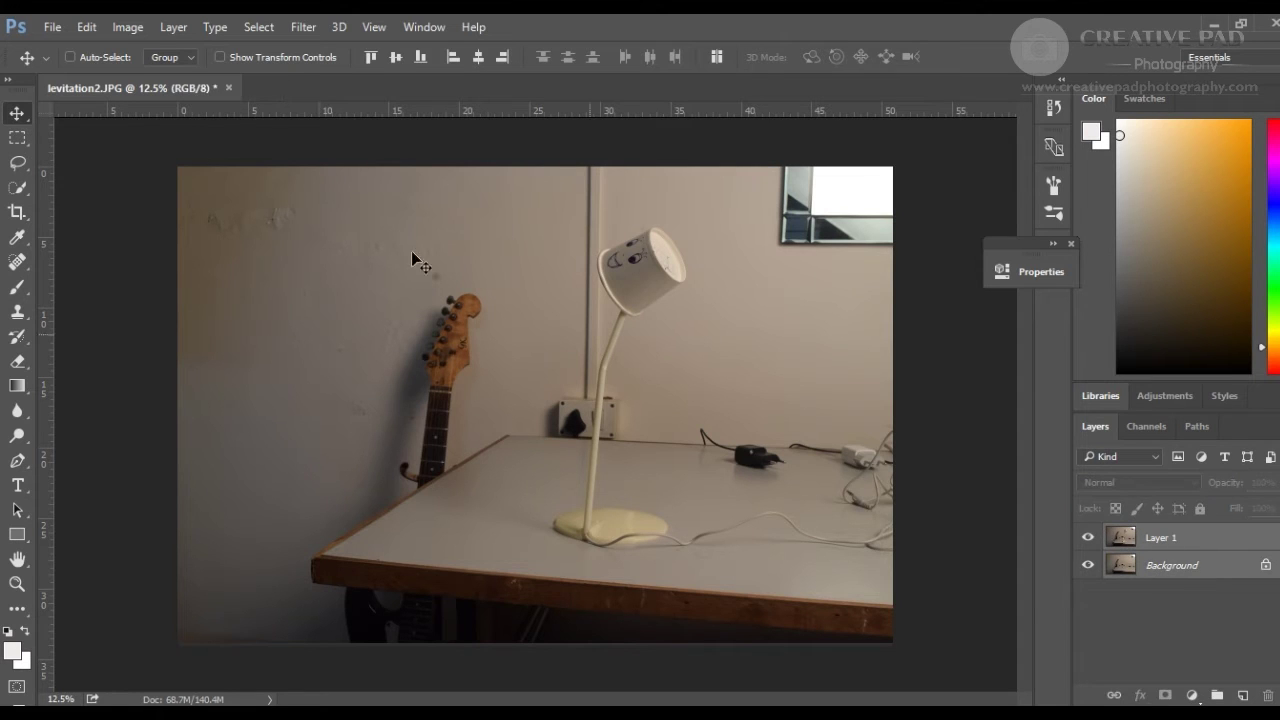
left_click(86, 27)
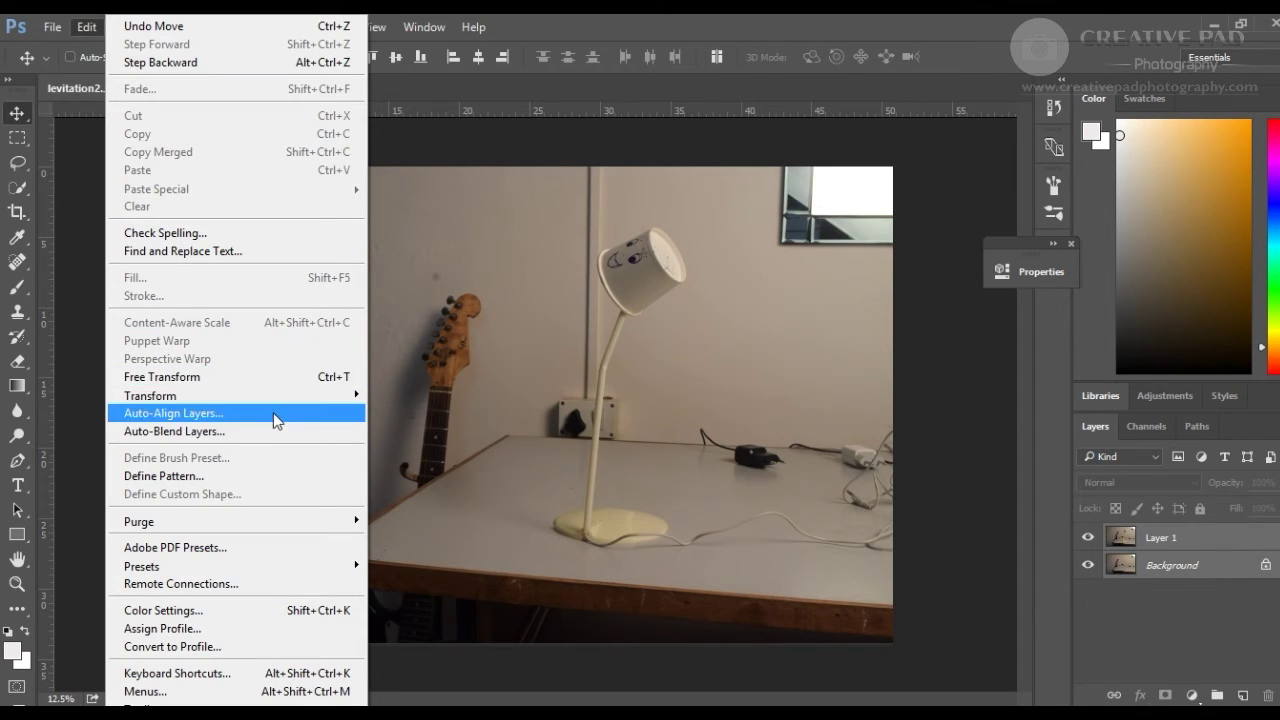
left_click(948, 331)
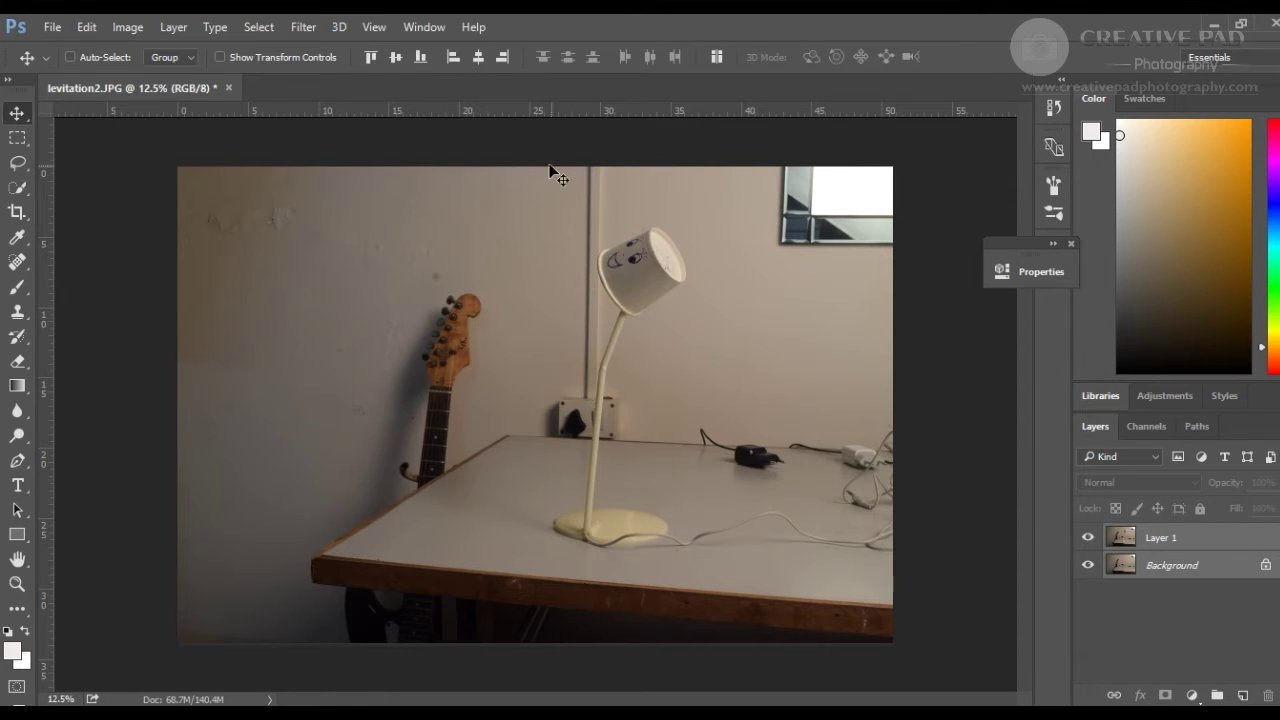
left_click(1088, 538)
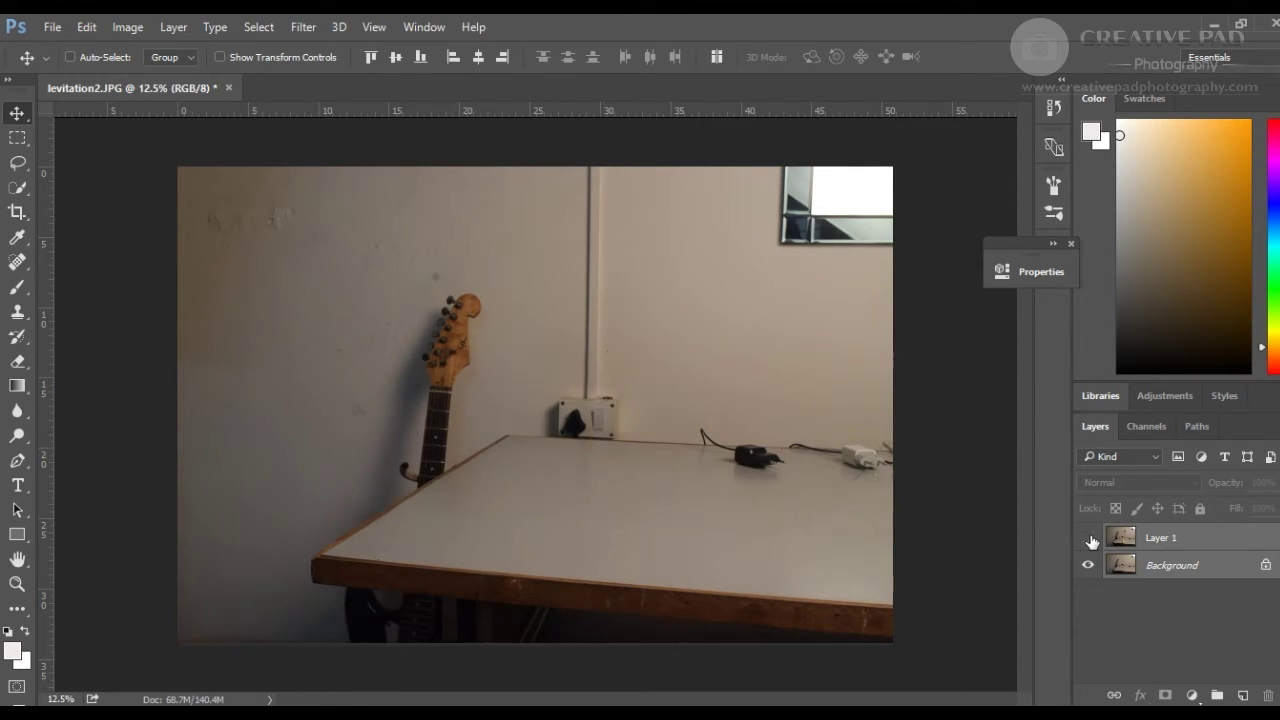
left_click(1088, 538)
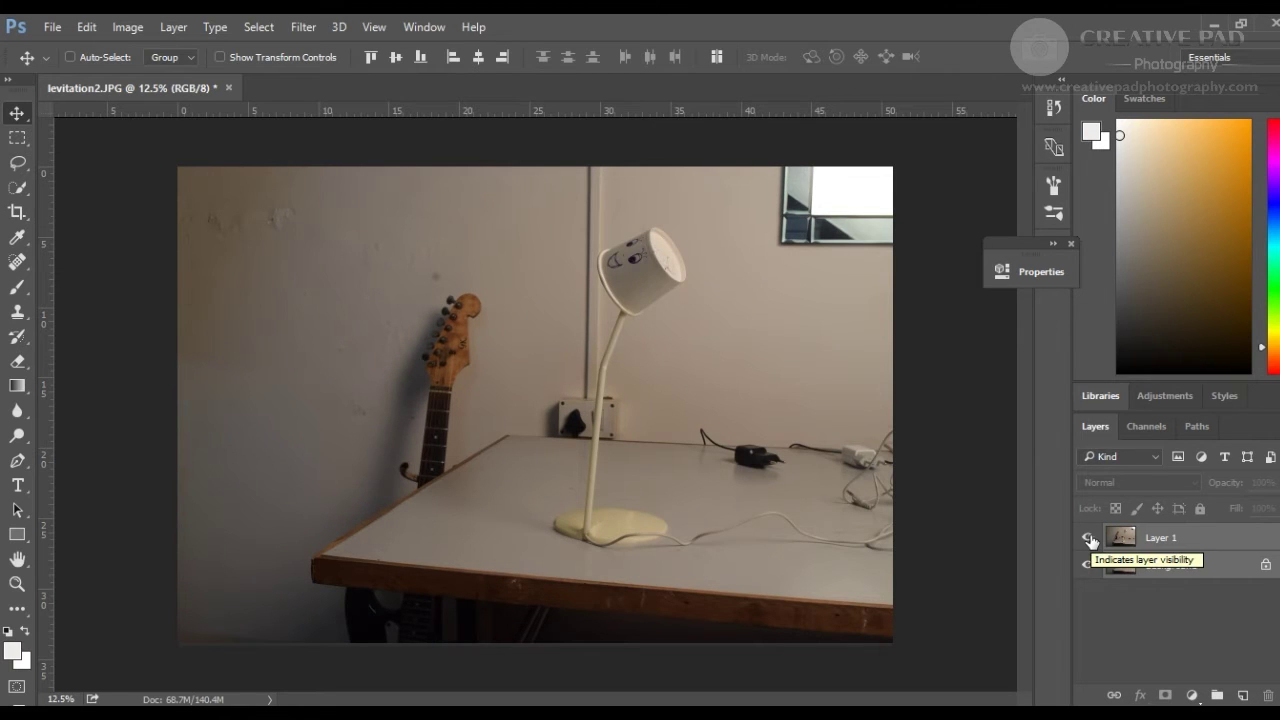
left_click(1088, 538)
left_click(1088, 538)
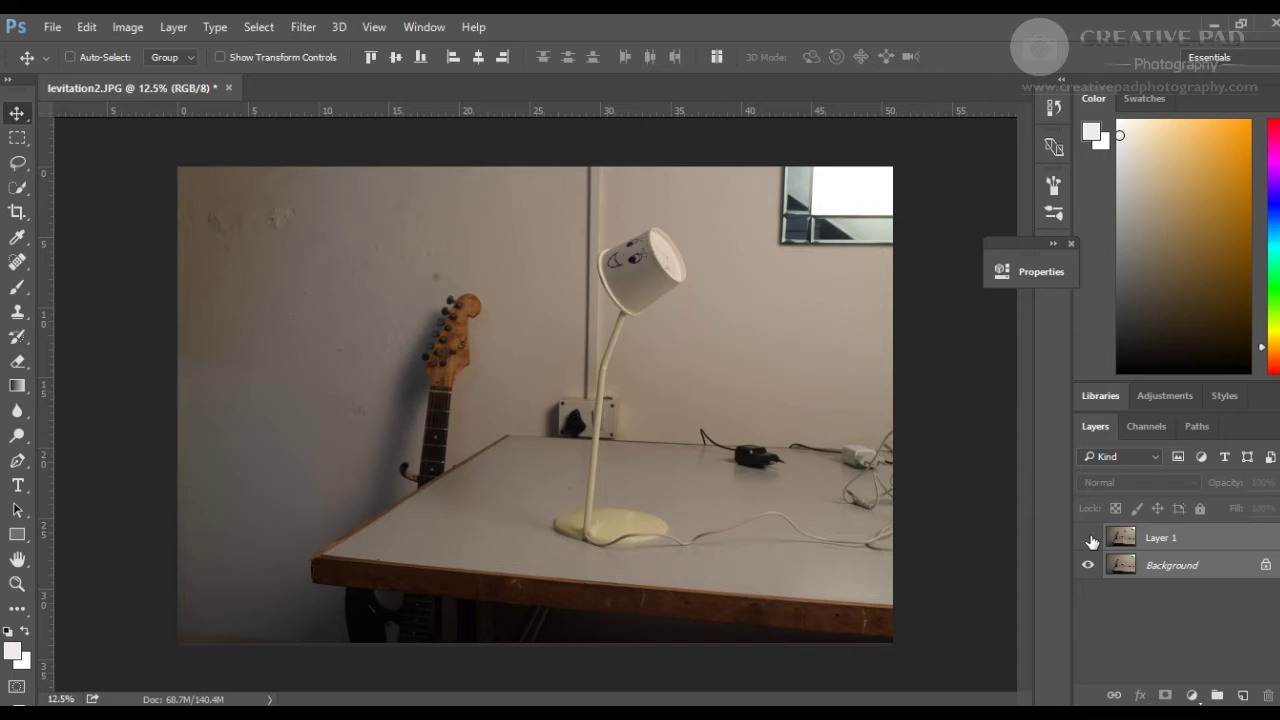
left_click(1090, 540)
left_click(1090, 538)
left_click(1174, 551)
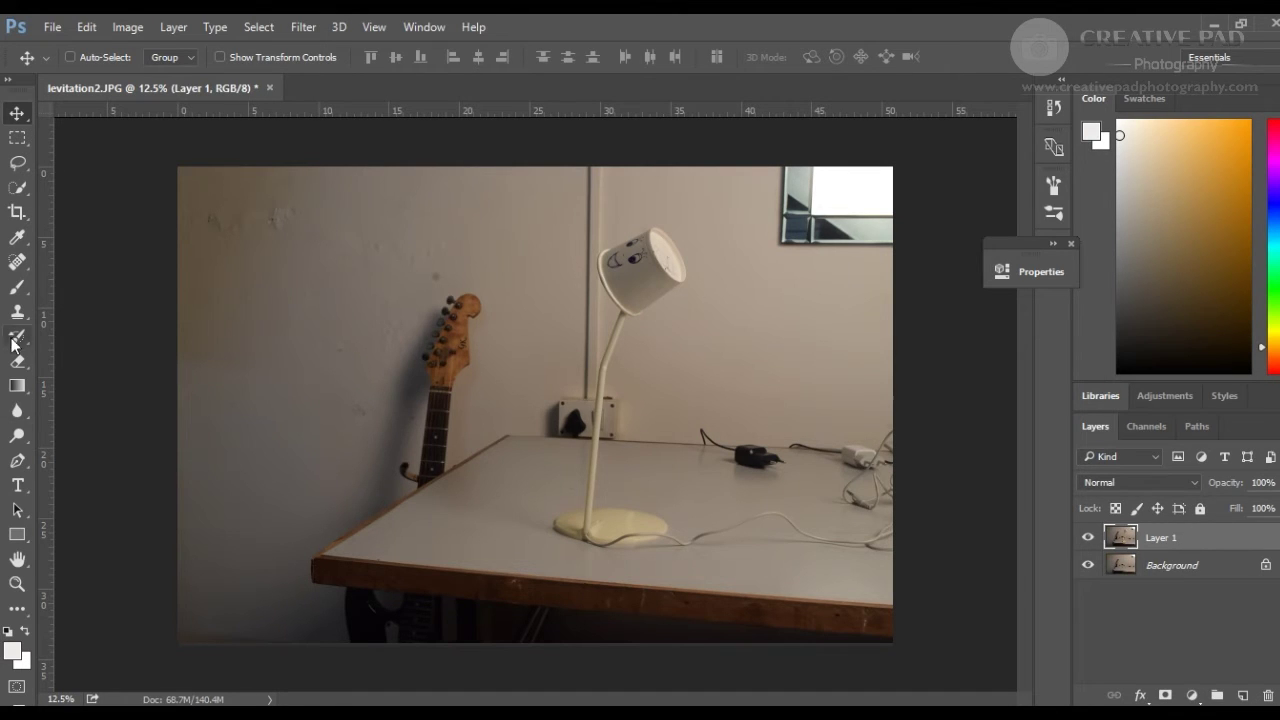
- Switch to the Eraser, zoom in on the lamp, and shrink the brush to 175
left_click(18, 368)
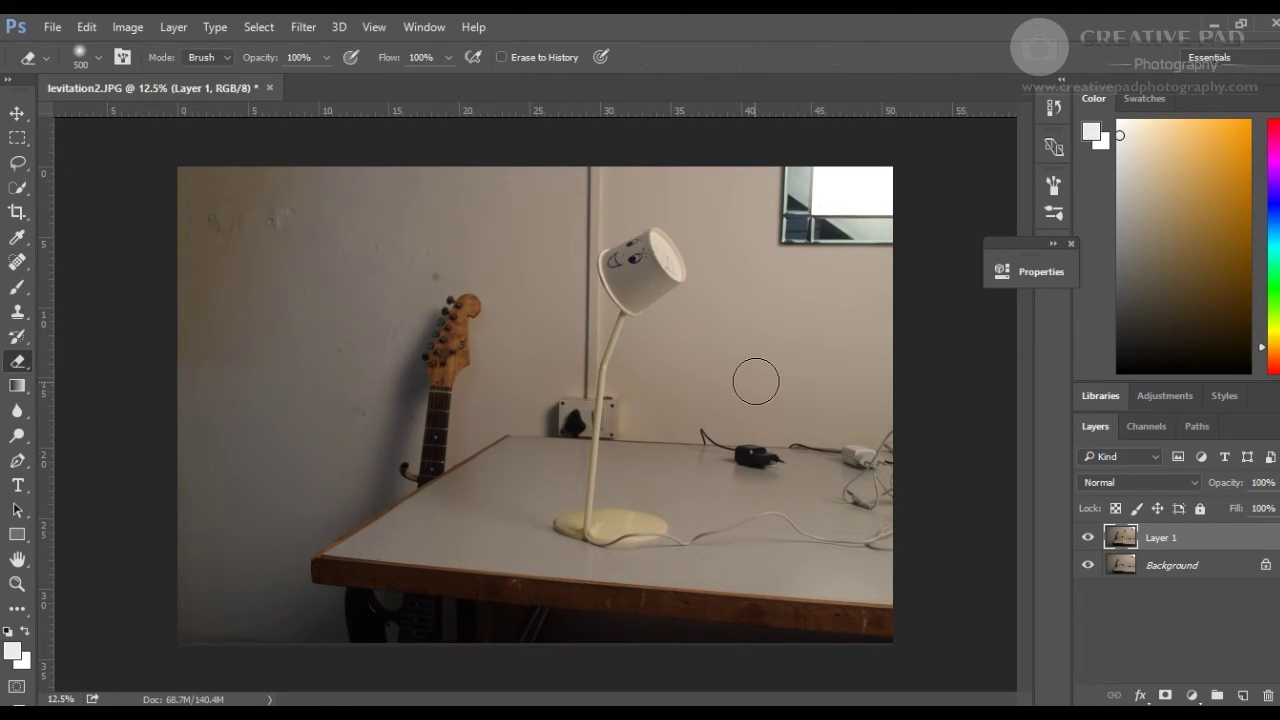
key("ctrl+plus")
key("ctrl+plus")
key("ctrl+plus")
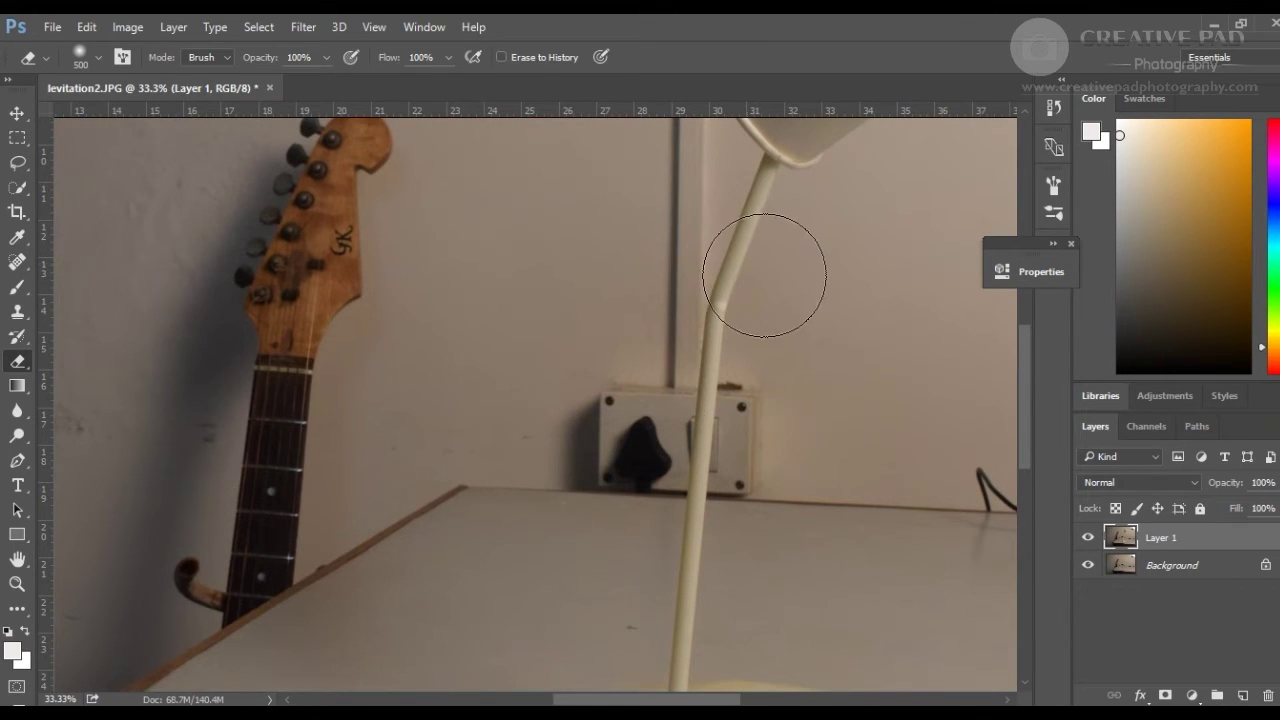
key("bracketleft")
key("bracketleft")
key("bracketleft")
key("bracketleft")
key("bracketleft")
scroll(1010, 345, "up", 3)
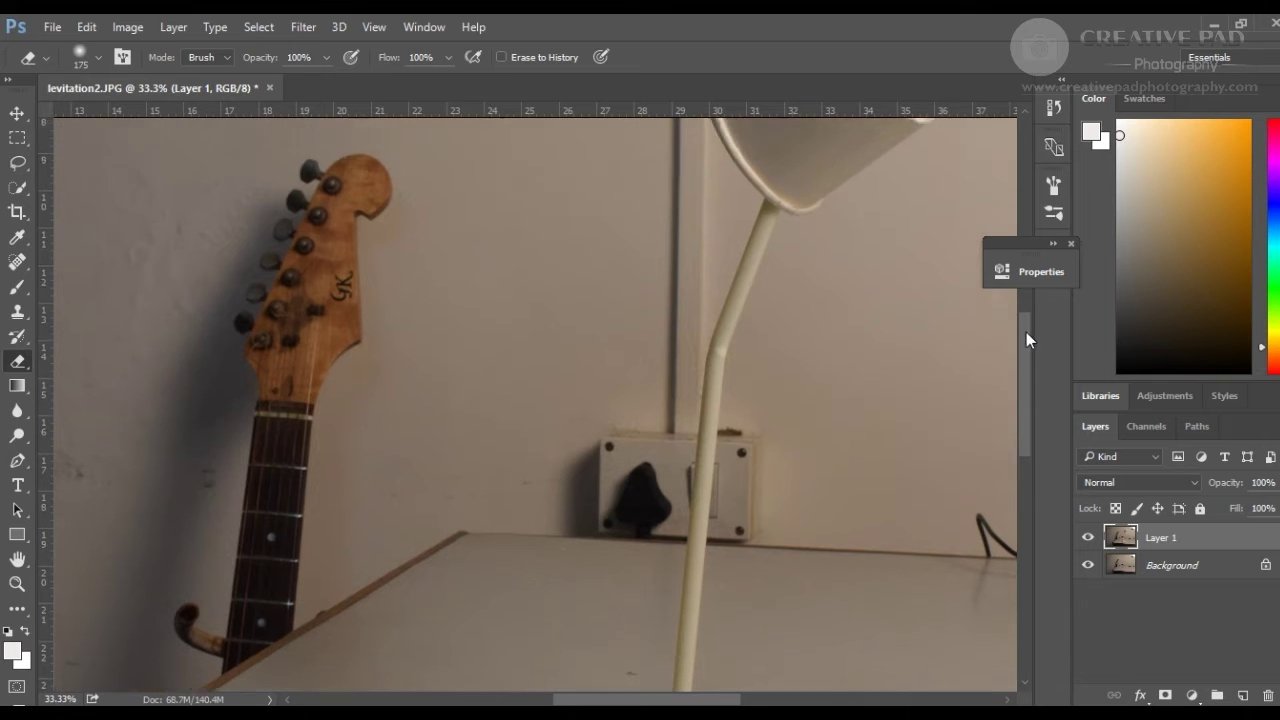
left_click_drag(1025, 338, 1022, 368)
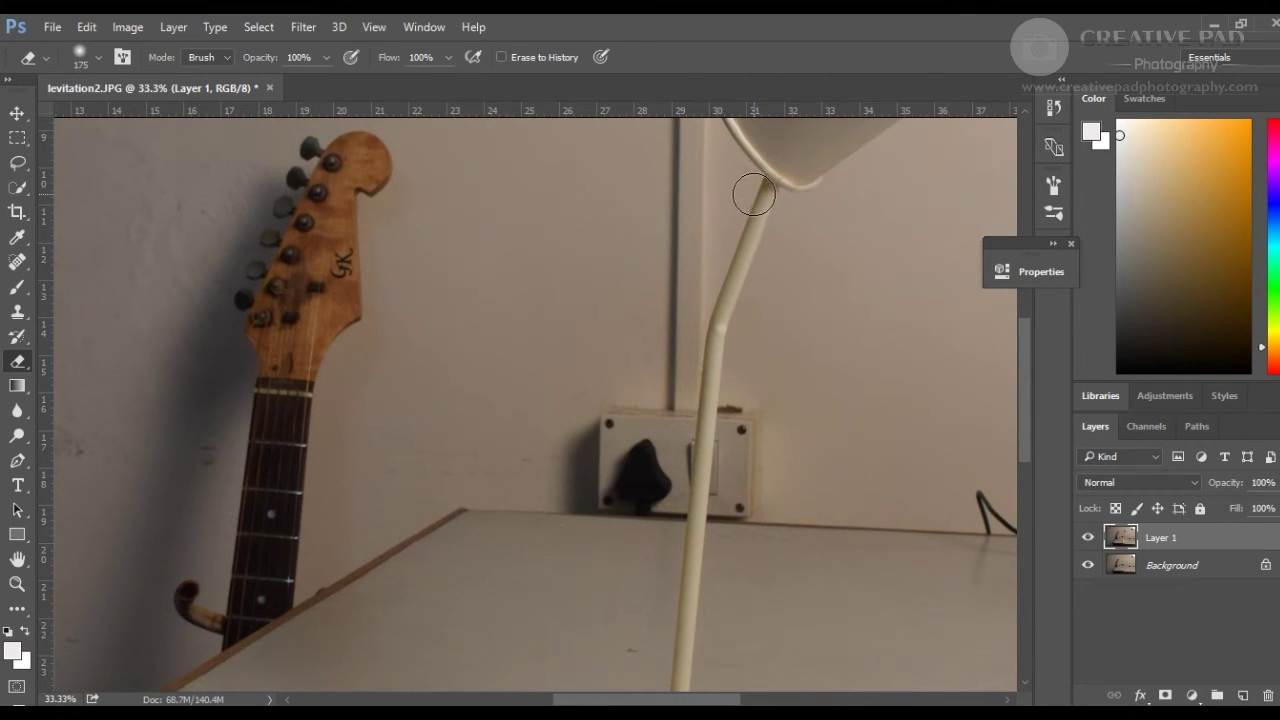
- Erase the lamp stem and tube from beneath the cup down to the table
left_click_drag(754, 195, 751, 201)
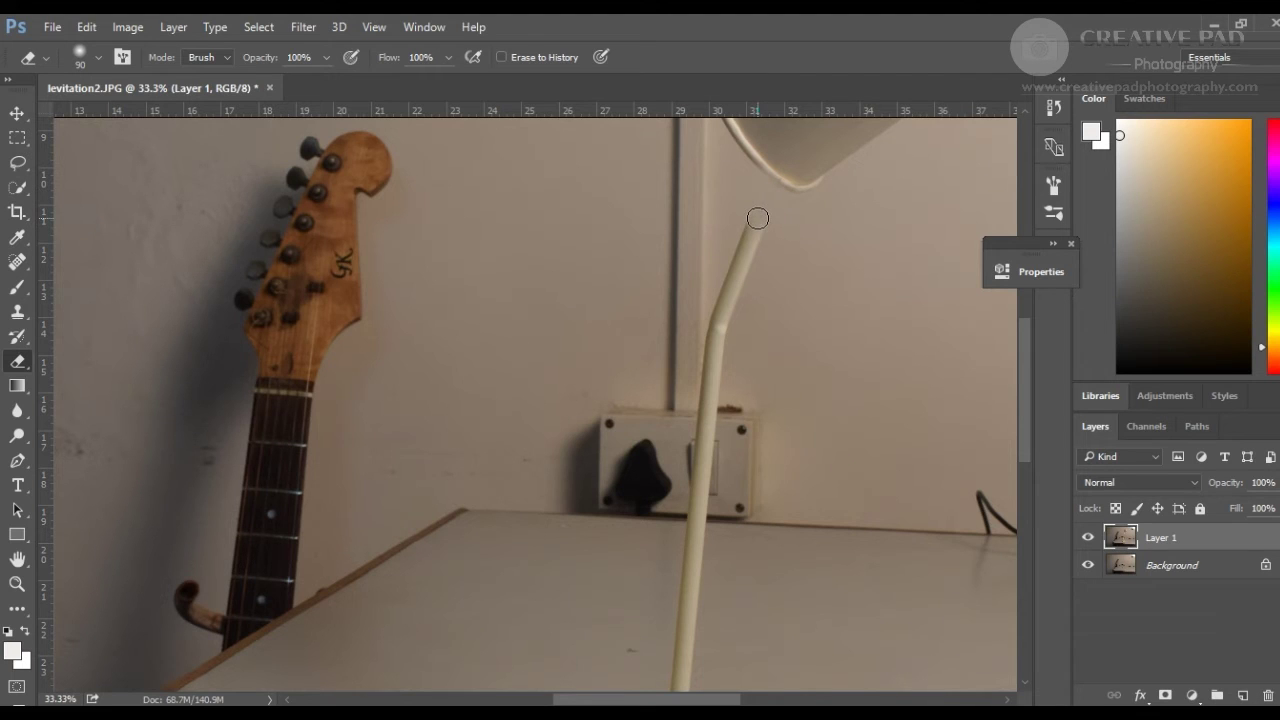
mouse_move(749, 229)
left_mouse_down()
mouse_move(707, 336)
mouse_move(733, 386)
mouse_move(717, 386)
mouse_move(699, 425)
mouse_move(703, 358)
mouse_move(709, 452)
mouse_move(698, 530)
left_mouse_up()
scroll(730, 457, "down", 3)
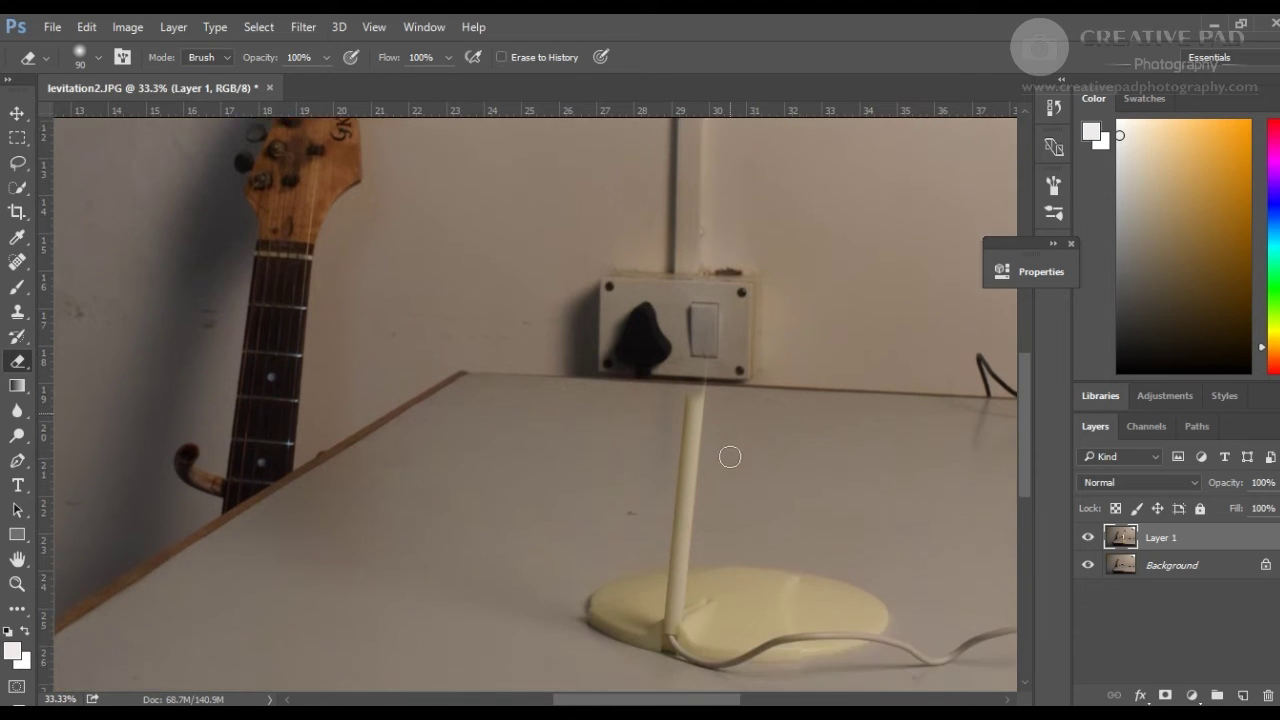
scroll(730, 457, "down", 2)
mouse_move(694, 288)
left_mouse_down()
mouse_move(674, 386)
mouse_move(709, 359)
mouse_move(686, 379)
mouse_move(682, 426)
mouse_move(594, 494)
mouse_move(606, 525)
mouse_move(632, 507)
mouse_move(640, 517)
mouse_move(626, 542)
mouse_move(587, 517)
mouse_move(703, 556)
mouse_move(700, 479)
mouse_move(727, 481)
mouse_move(737, 462)
mouse_move(728, 542)
left_mouse_up()
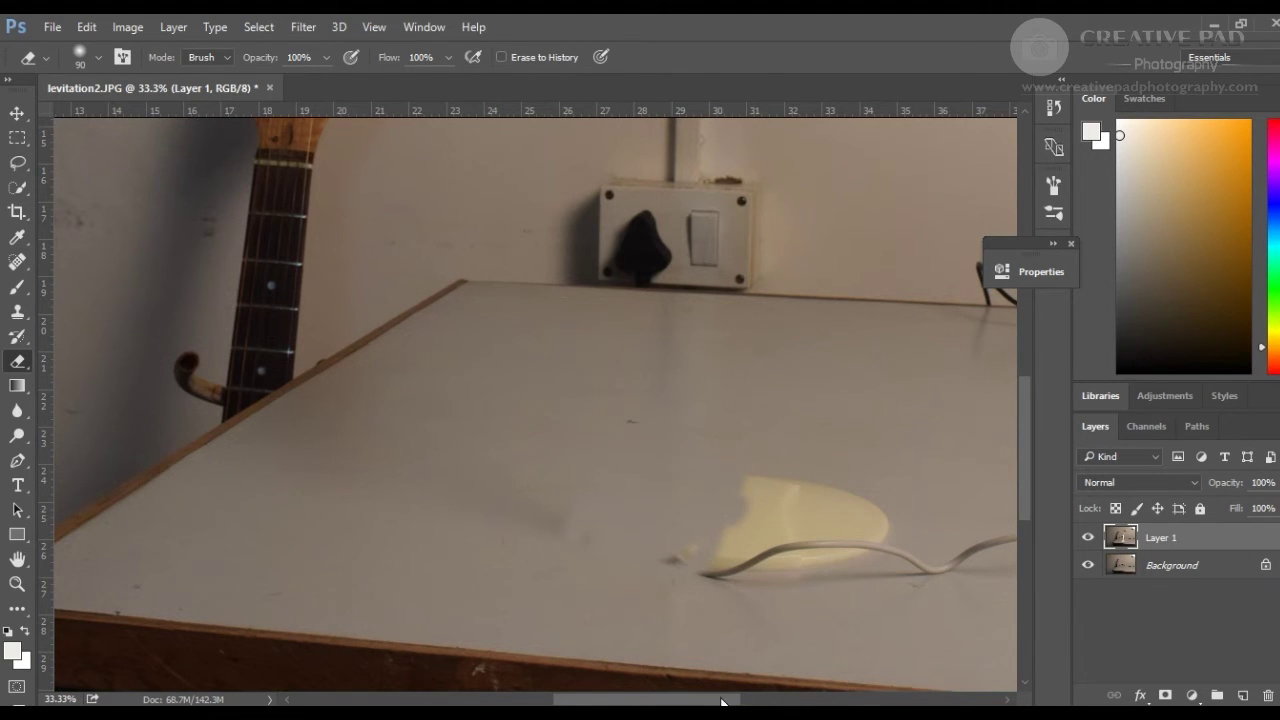
key("ctrl+minus")
- Enlarge the eraser to 800 px and wipe the yellow patch and cable off the table
key("ctrl+z")
key("ctrl+z")
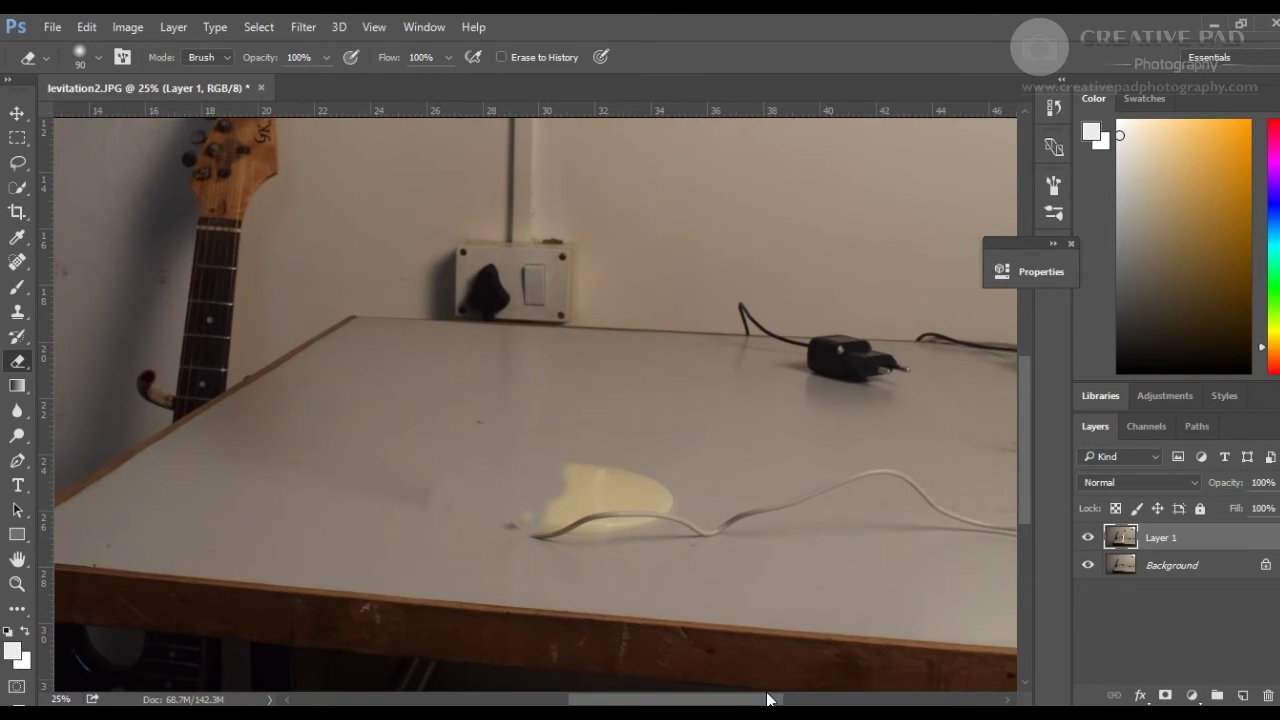
key("ctrl+minus")
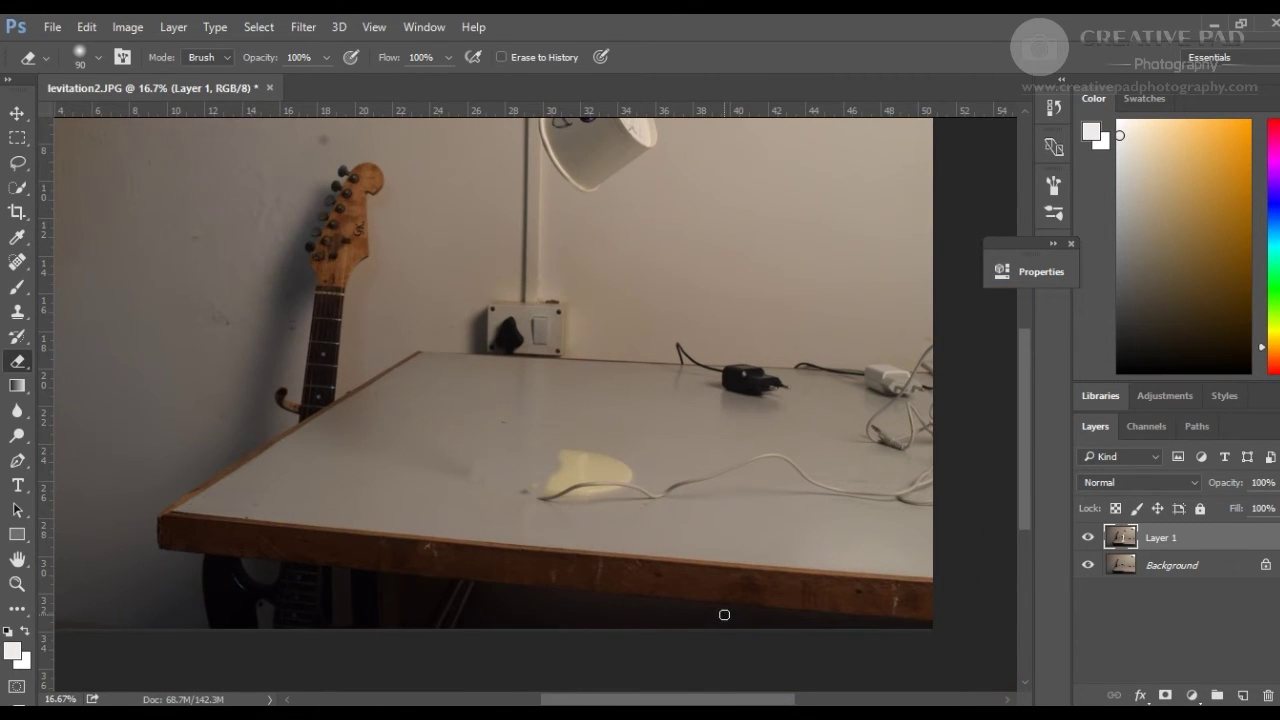
key("bracketright")
key("bracketright")
key("bracketright")
key("bracketright")
key("bracketright")
key("bracketright")
key("bracketright")
key("bracketright")
key("bracketright")
key("bracketright")
key("bracketright")
key("bracketright")
mouse_move(569, 482)
left_mouse_down()
mouse_move(535, 482)
mouse_move(653, 473)
mouse_move(732, 479)
mouse_move(608, 487)
mouse_move(820, 485)
mouse_move(912, 455)
mouse_move(917, 375)
mouse_move(885, 509)
mouse_move(932, 376)
mouse_move(923, 437)
left_mouse_up()
key("ctrl+minus")
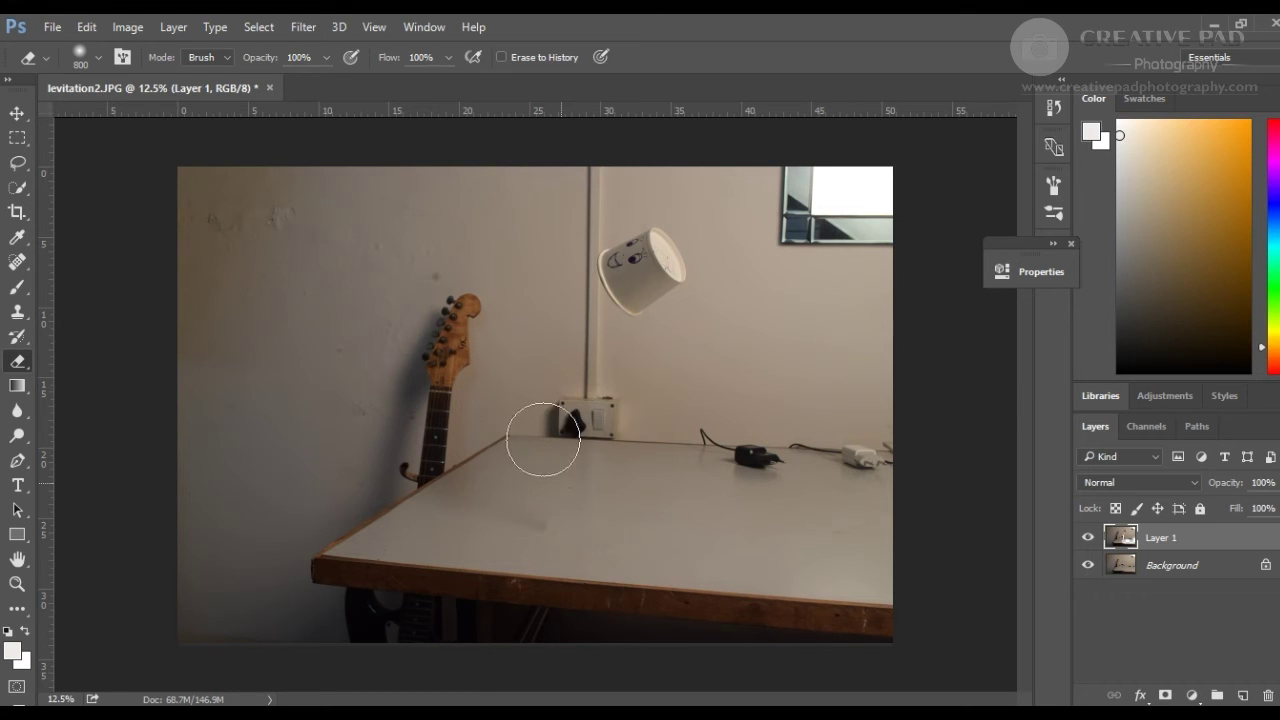
- Open Levitation3.JPG and Levitation4.JPG together in one Open dialog
left_click(52, 27)
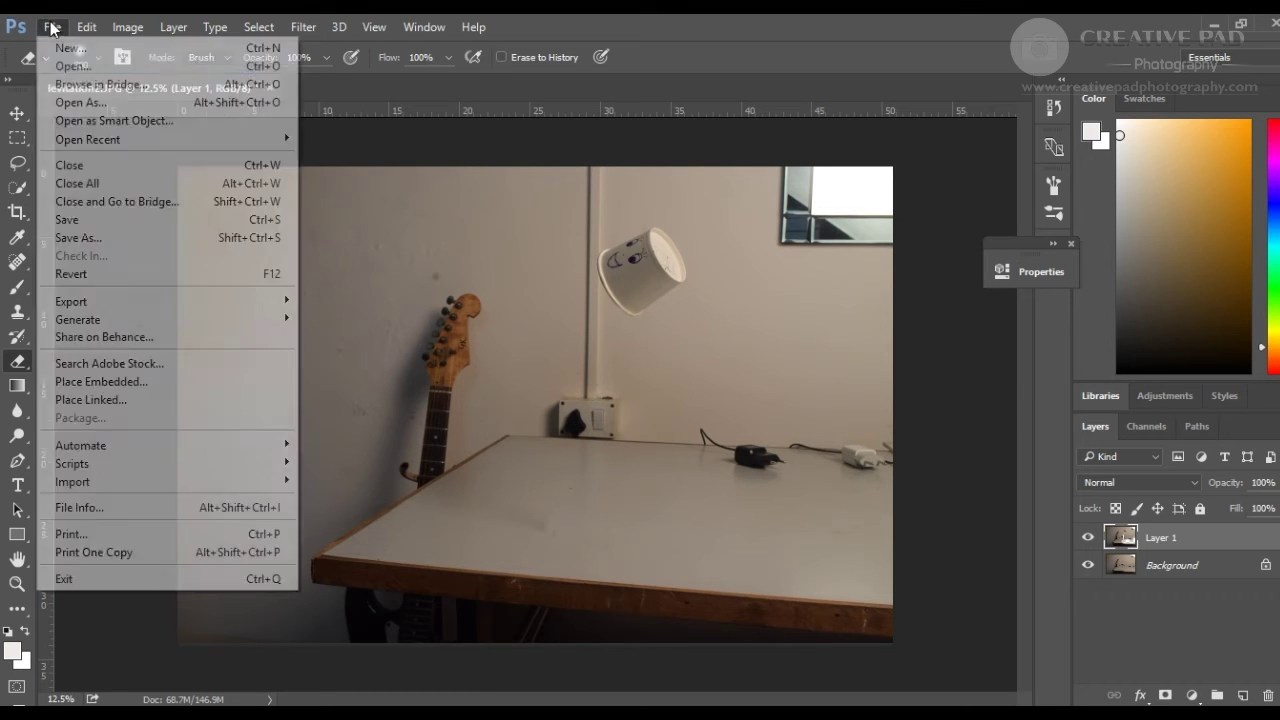
left_click(78, 63)
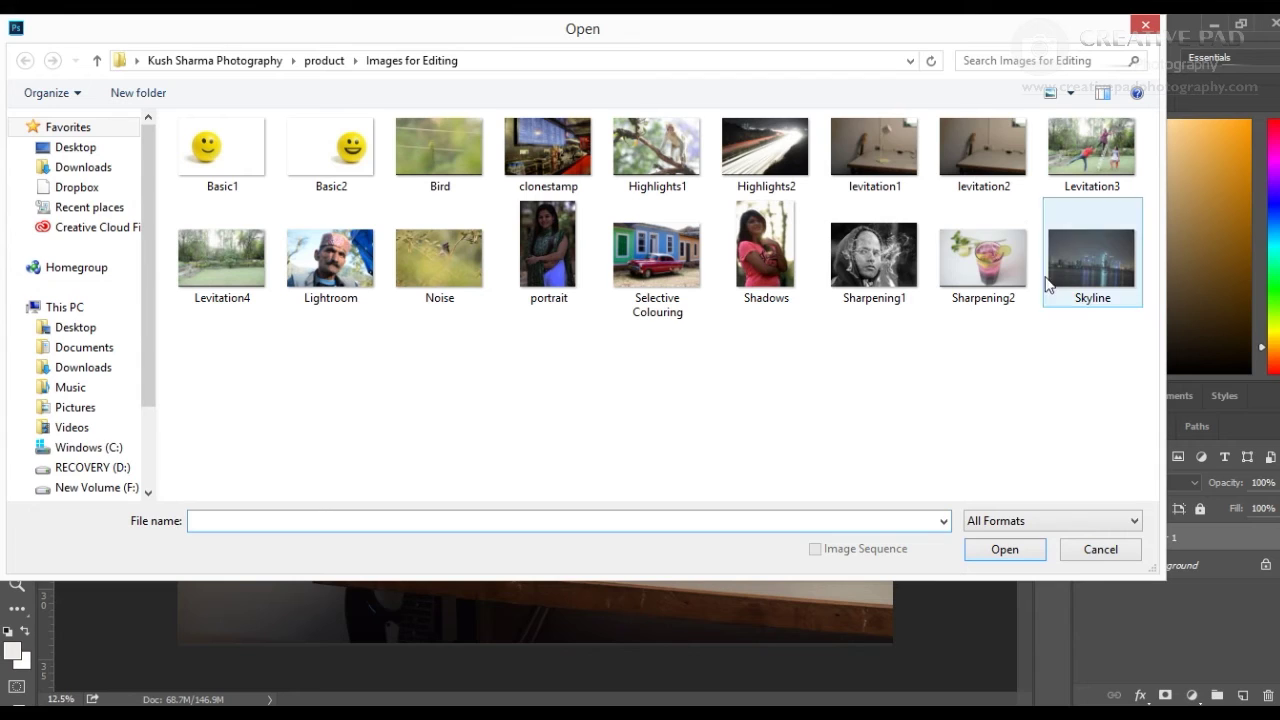
left_click(1109, 176)
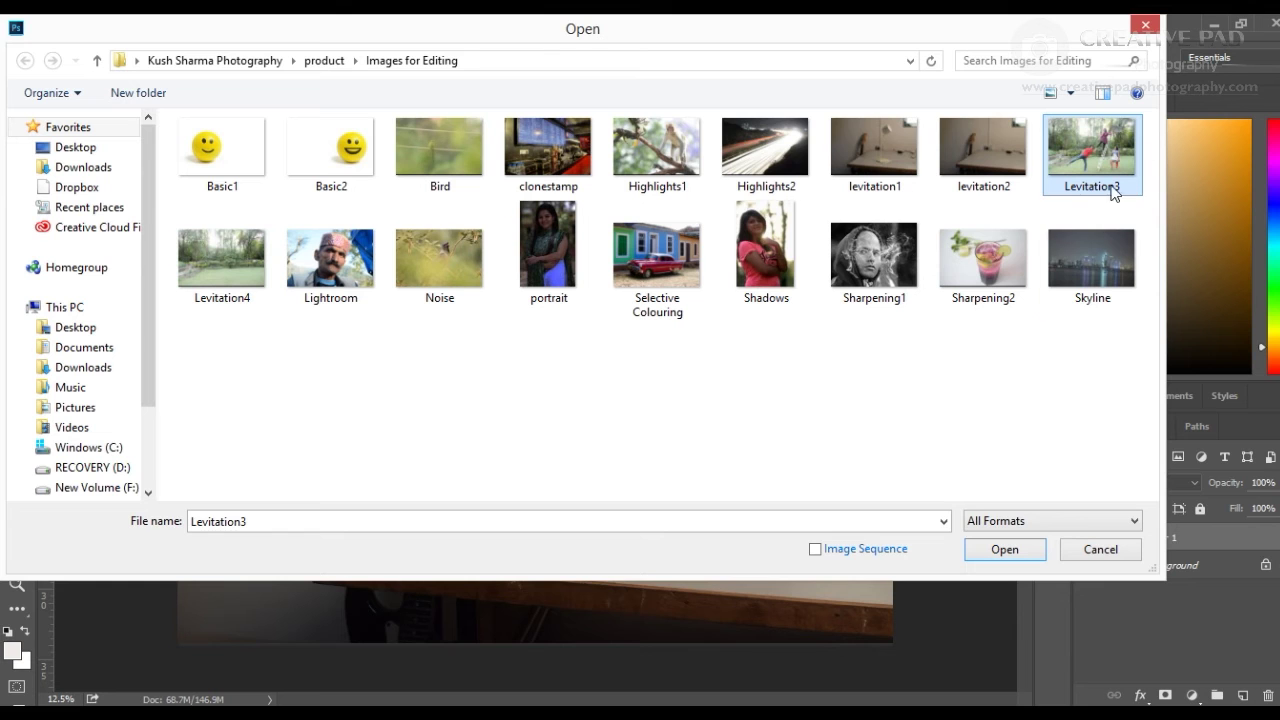
left_click(226, 277, "ctrl")
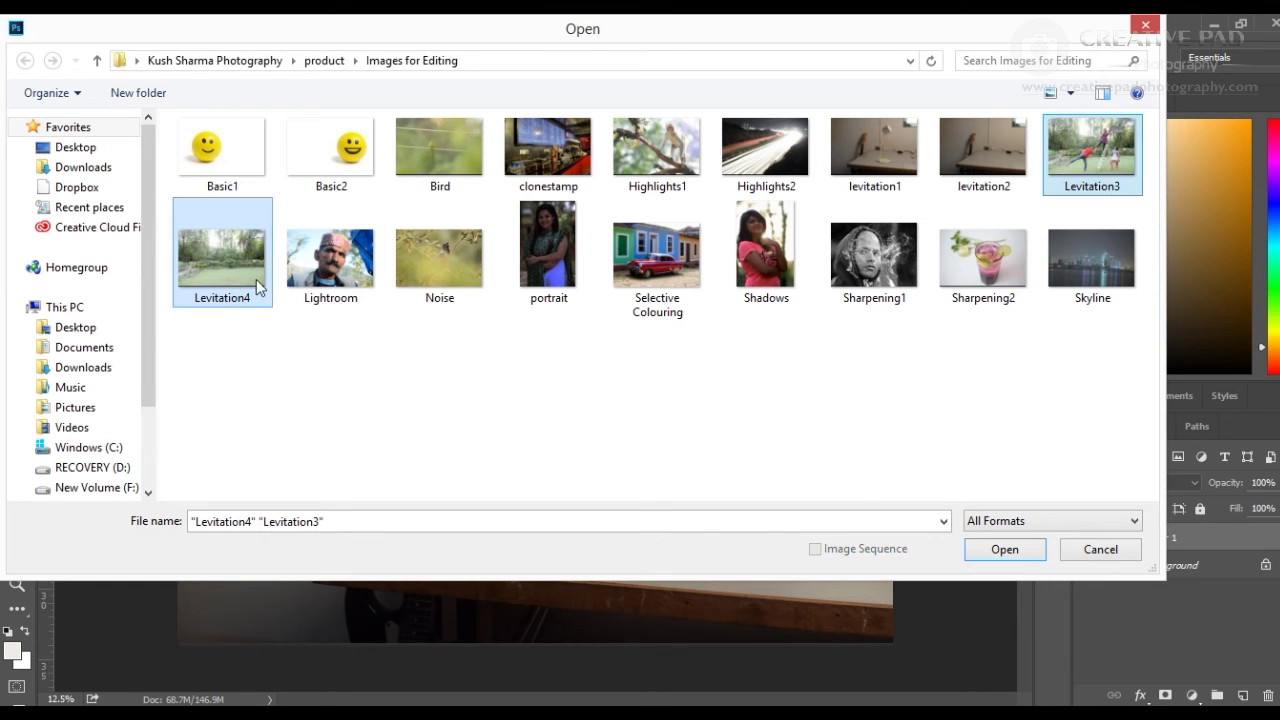
left_click(991, 553)
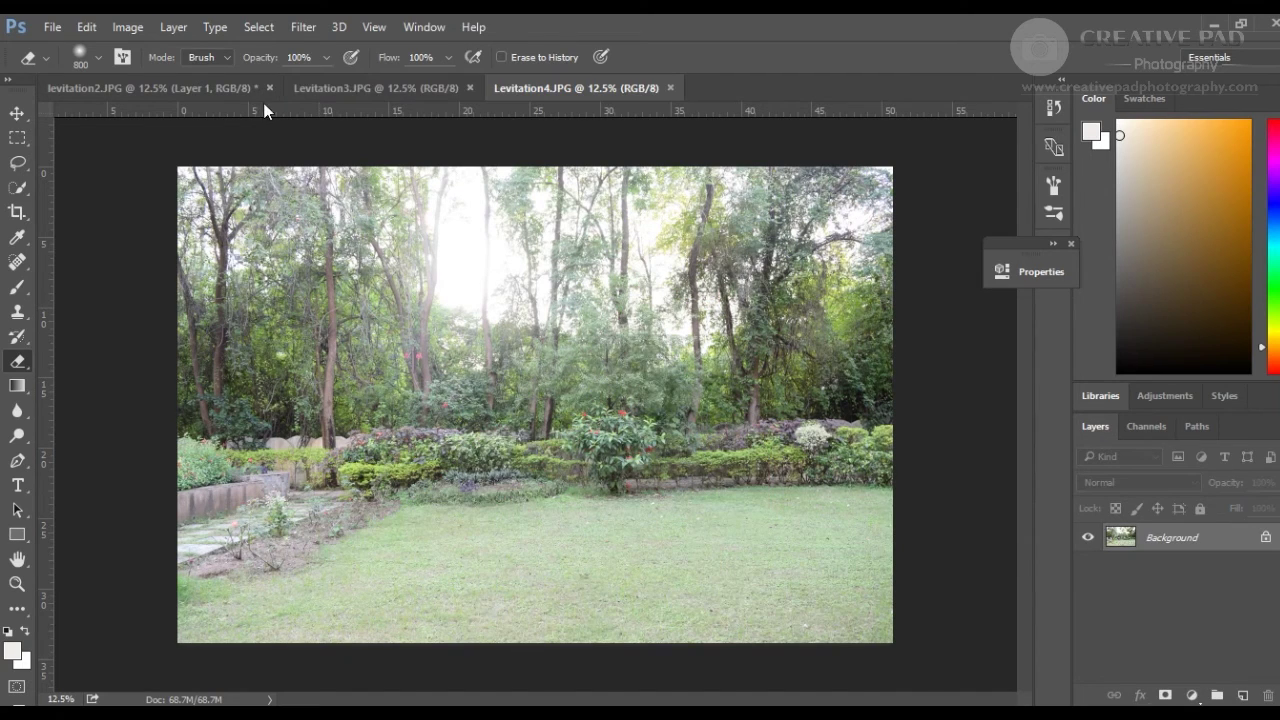
- Float Levitation3, drag its people photo into Levitation4 as Layer 1, then close Levitation3
left_click(422, 92)
left_click(532, 86)
left_click(386, 89)
left_click_drag(428, 88, 332, 191)
left_click(17, 118)
left_click_drag(584, 192, 384, 158)
left_click_drag(550, 256, 650, 245)
left_click(577, 157)
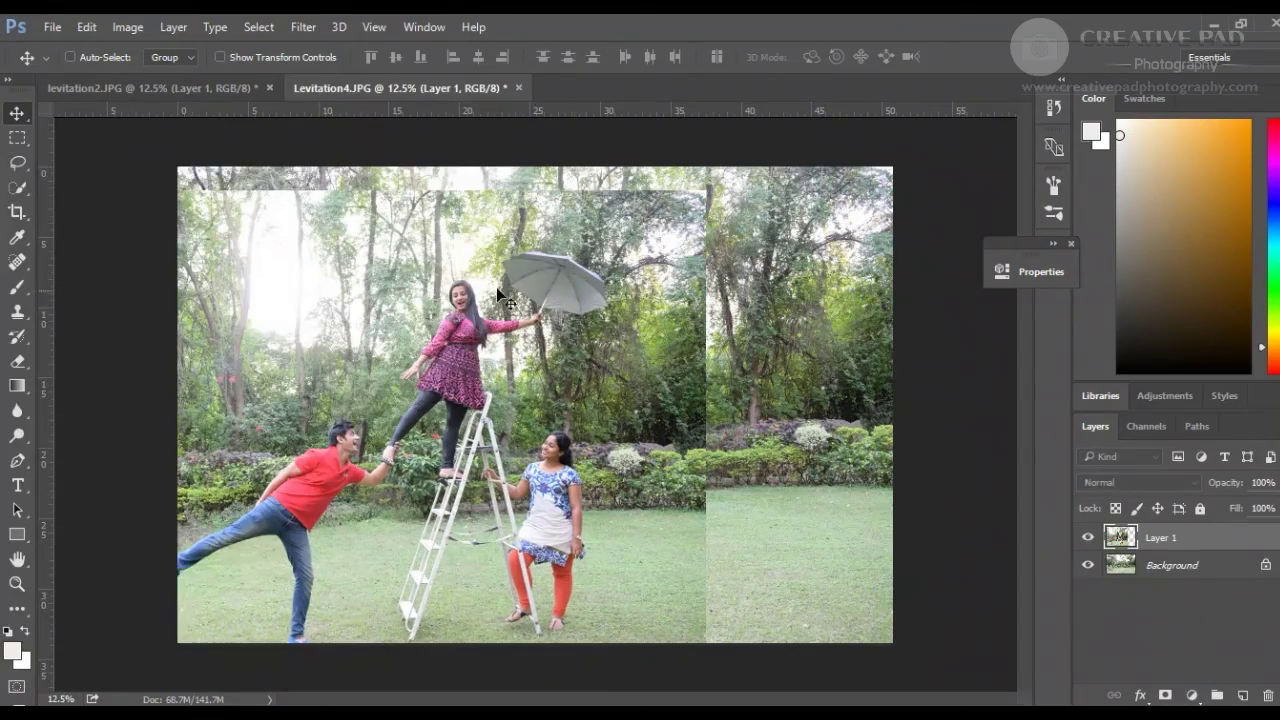
- Align the people layer over the garden, toggling its visibility to compare, and zoom to 25%
left_click_drag(436, 312, 597, 293)
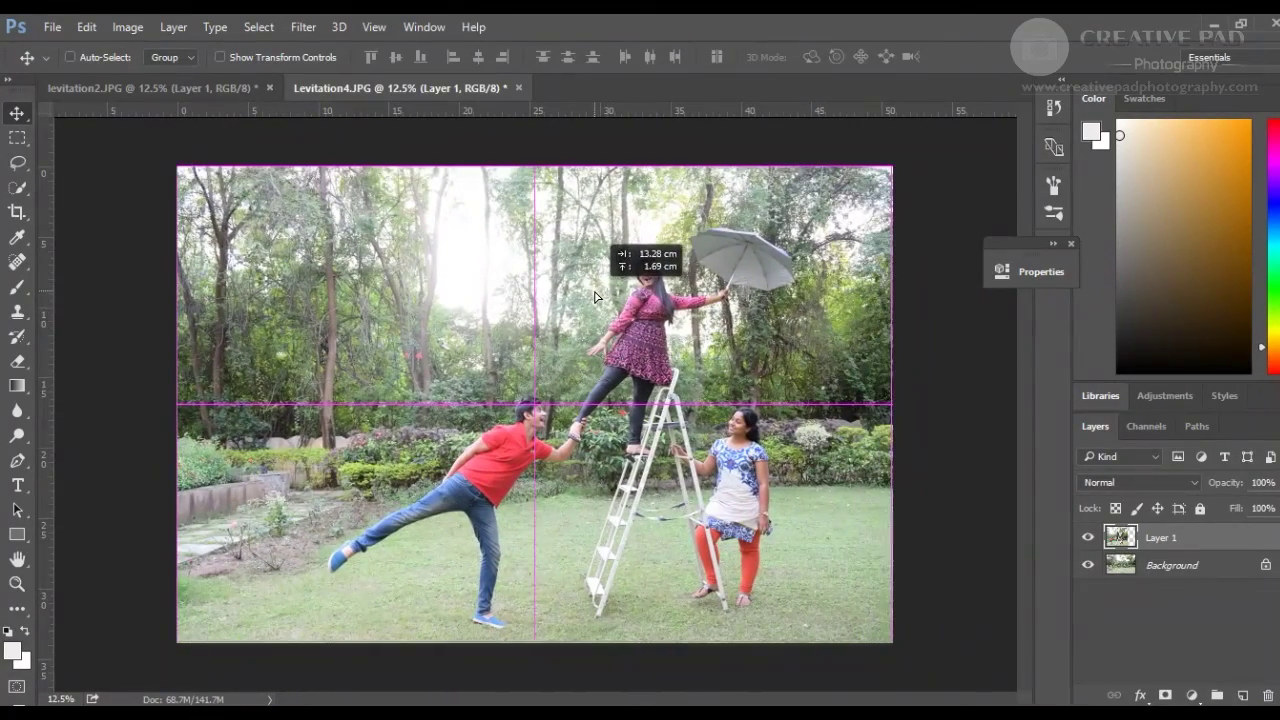
left_click(1089, 538)
left_click(1089, 538)
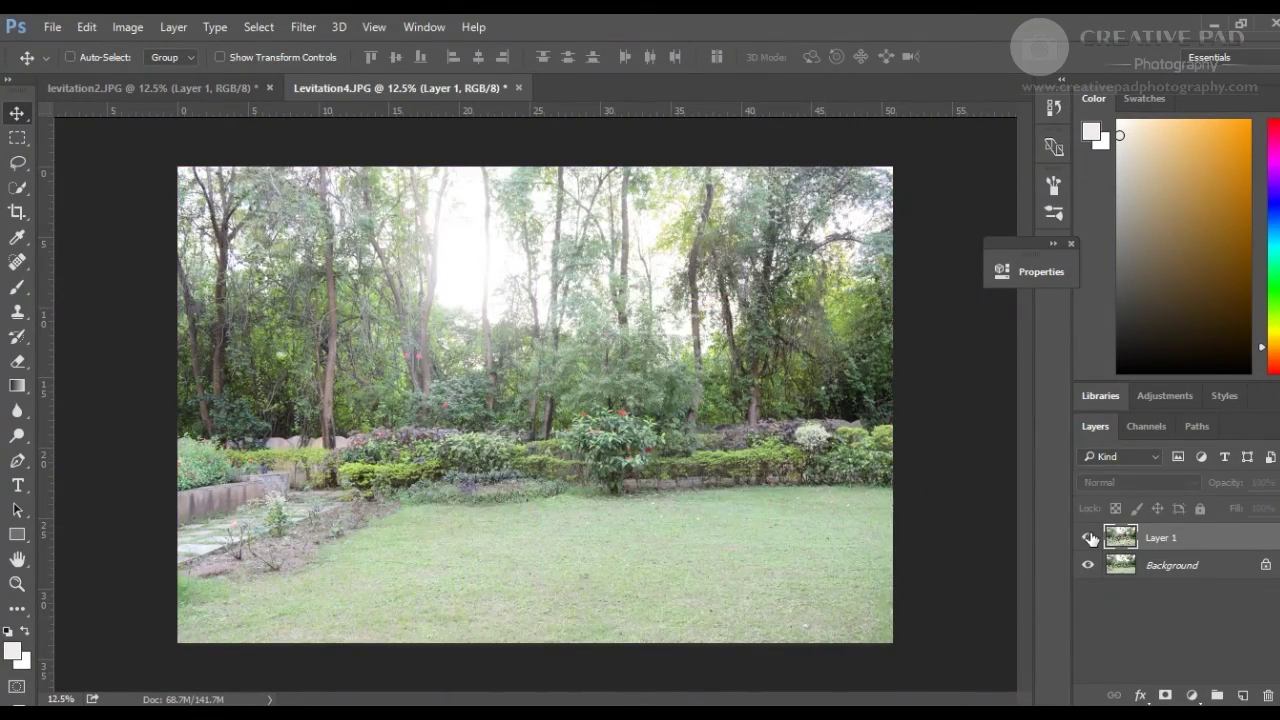
left_click(1089, 538)
left_click(1089, 538)
left_click(1089, 538)
left_click(1089, 538)
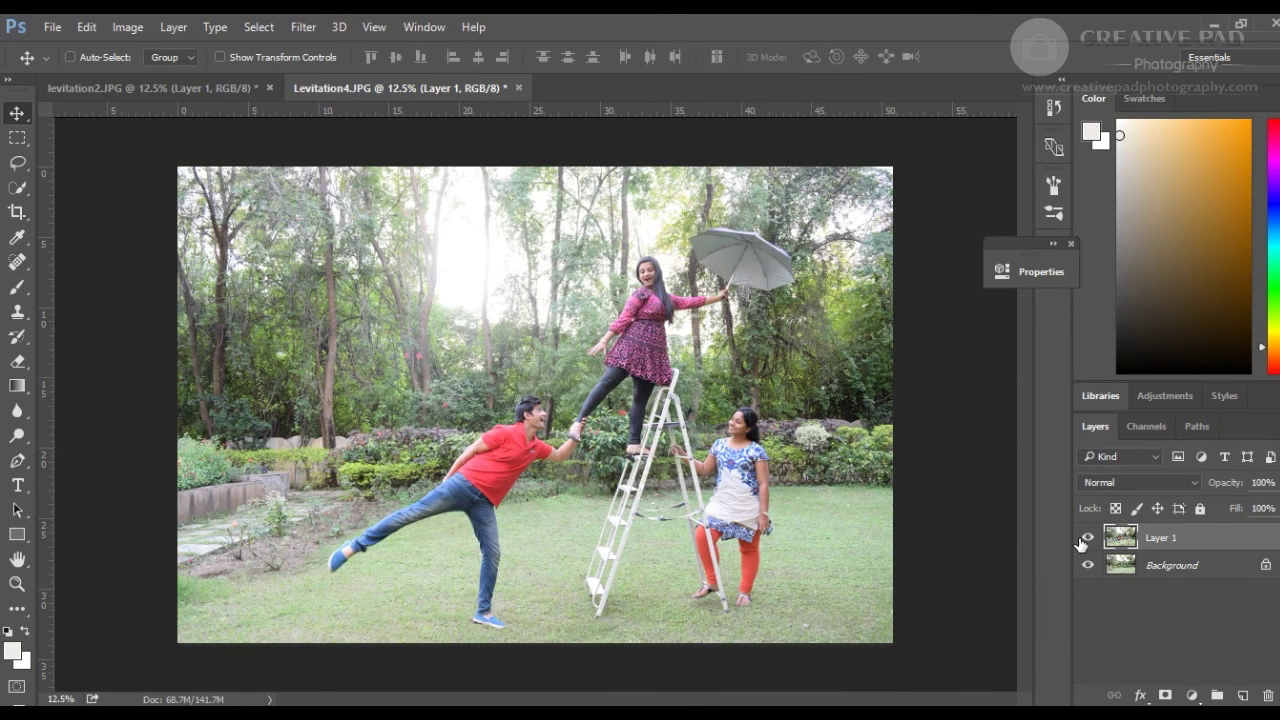
left_click(1087, 540)
left_click(1087, 540)
left_click(1087, 540)
left_click(1087, 540)
key("ctrl+plus")
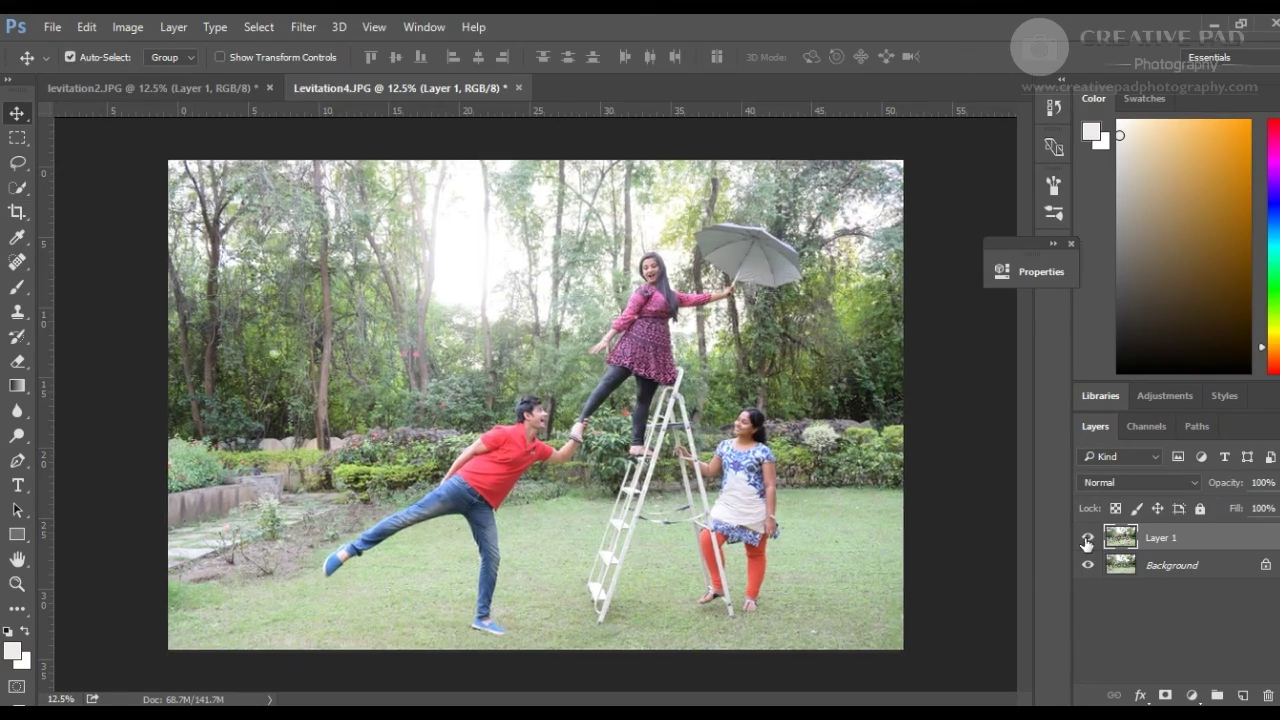
- With a ~200 px eraser, erase the ladder's upper rails and the seated woman's arm
left_click(17, 361)
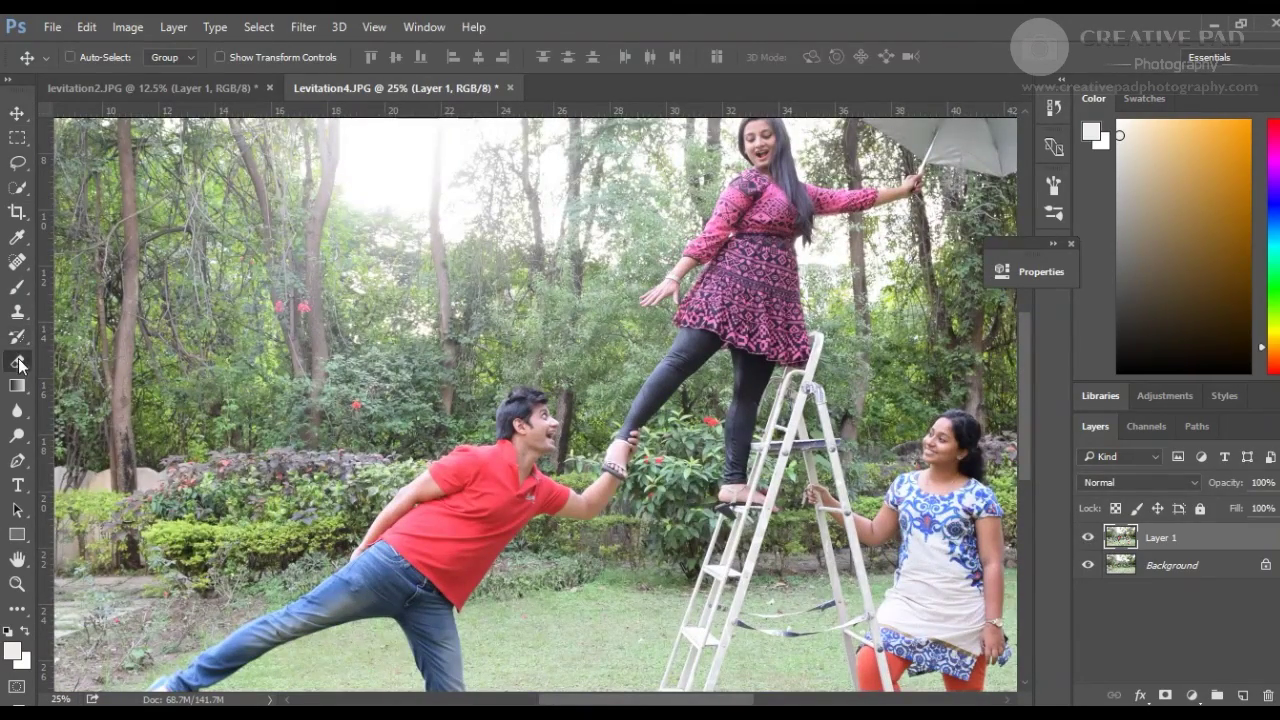
key("bracketleft")
key("bracketleft")
key("bracketleft")
key("bracketleft")
key("bracketleft")
key("bracketleft")
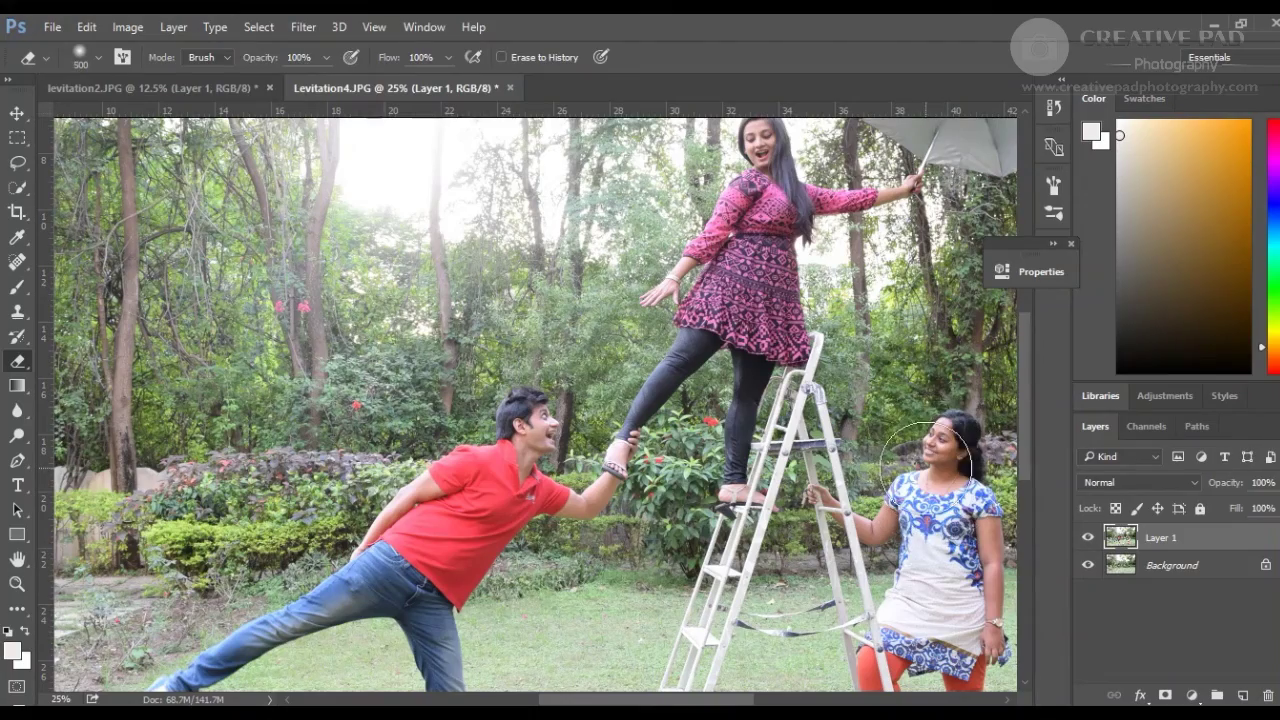
left_click_drag(743, 703, 793, 703)
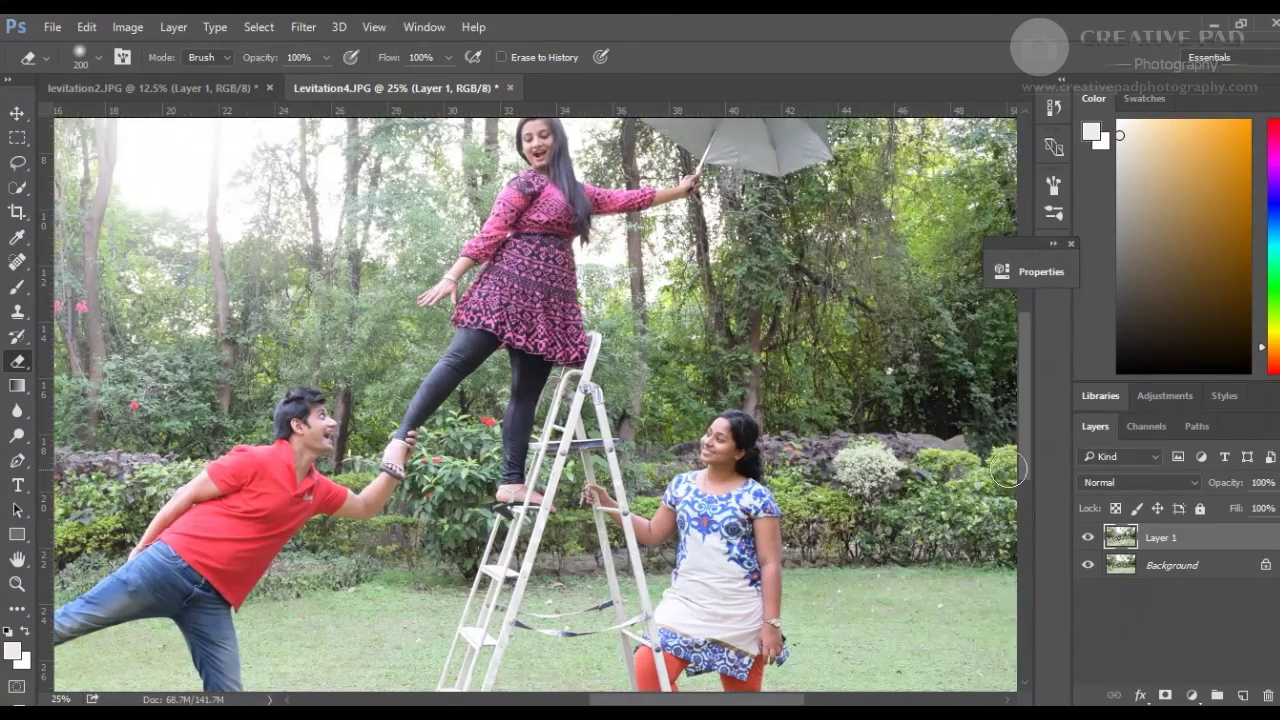
scroll(1021, 470, "down", 3)
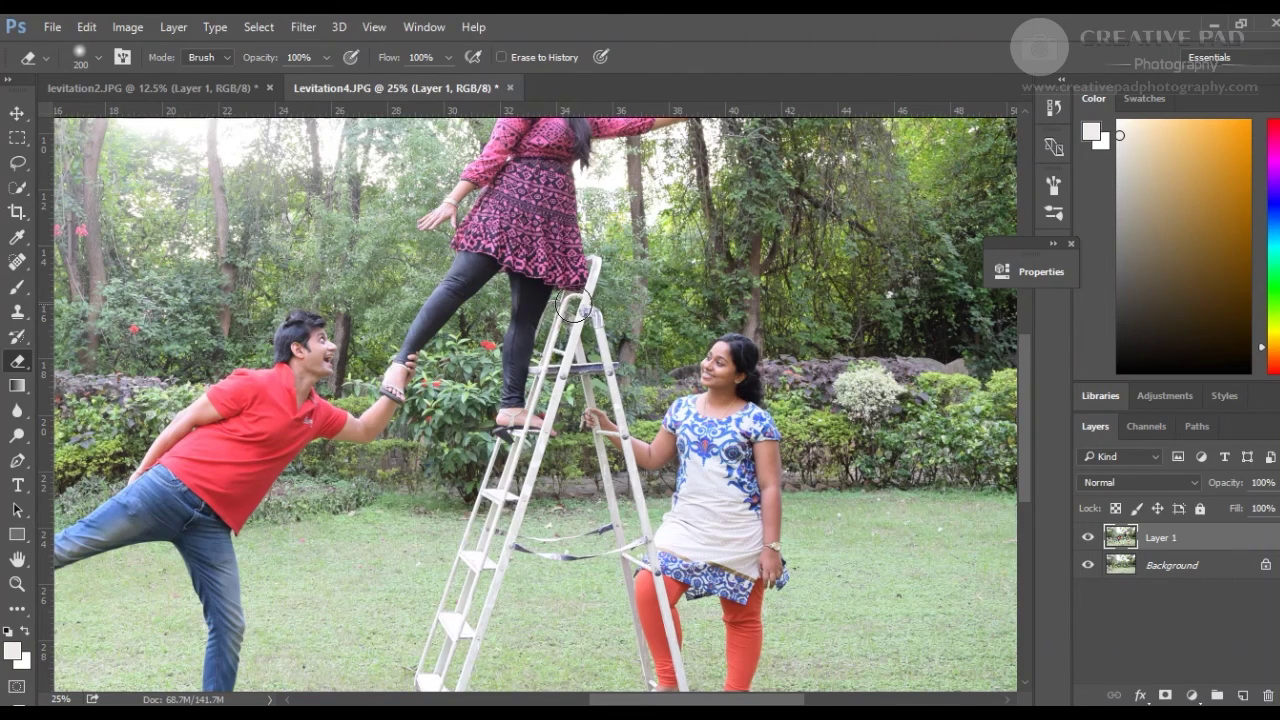
mouse_move(562, 316)
left_mouse_down()
mouse_move(558, 377)
mouse_move(554, 357)
mouse_move(589, 322)
mouse_move(608, 245)
left_mouse_up()
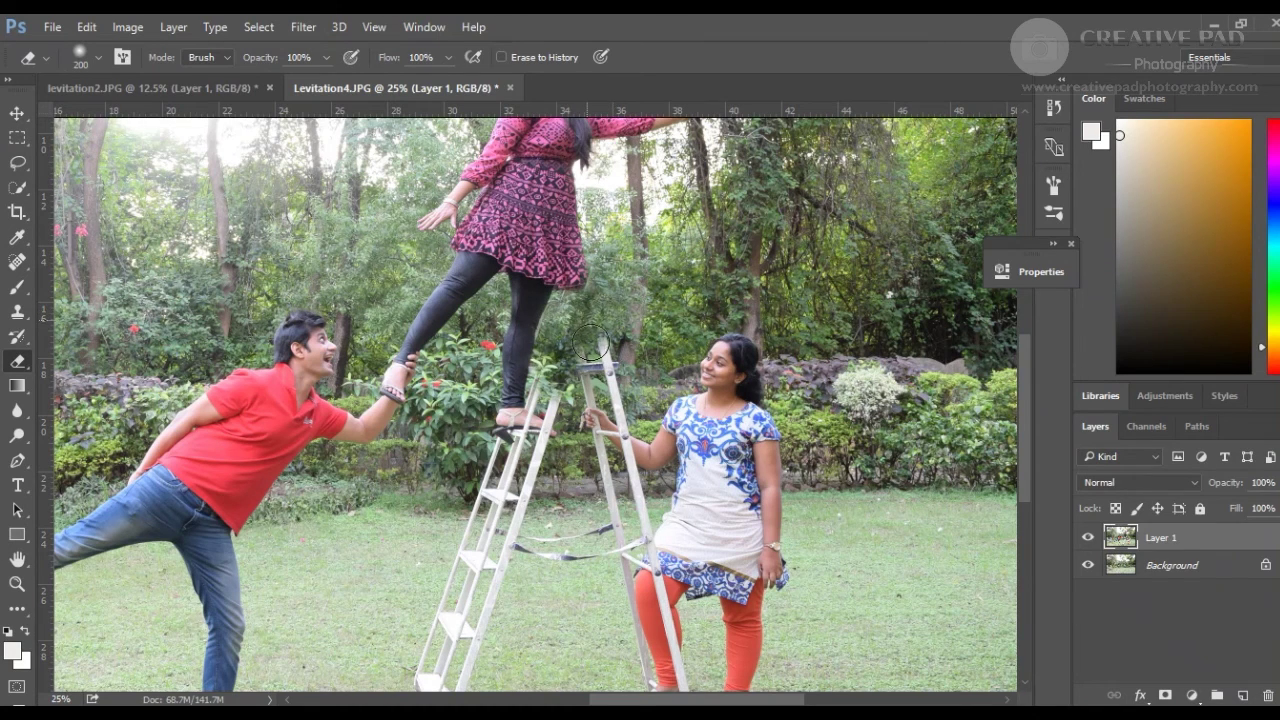
mouse_move(612, 378)
left_mouse_down()
mouse_move(621, 446)
mouse_move(590, 366)
mouse_move(618, 397)
mouse_move(727, 337)
mouse_move(763, 351)
mouse_move(780, 335)
mouse_move(739, 487)
mouse_move(751, 499)
mouse_move(729, 641)
mouse_move(766, 660)
left_mouse_up()
scroll(1030, 498, "down", 5)
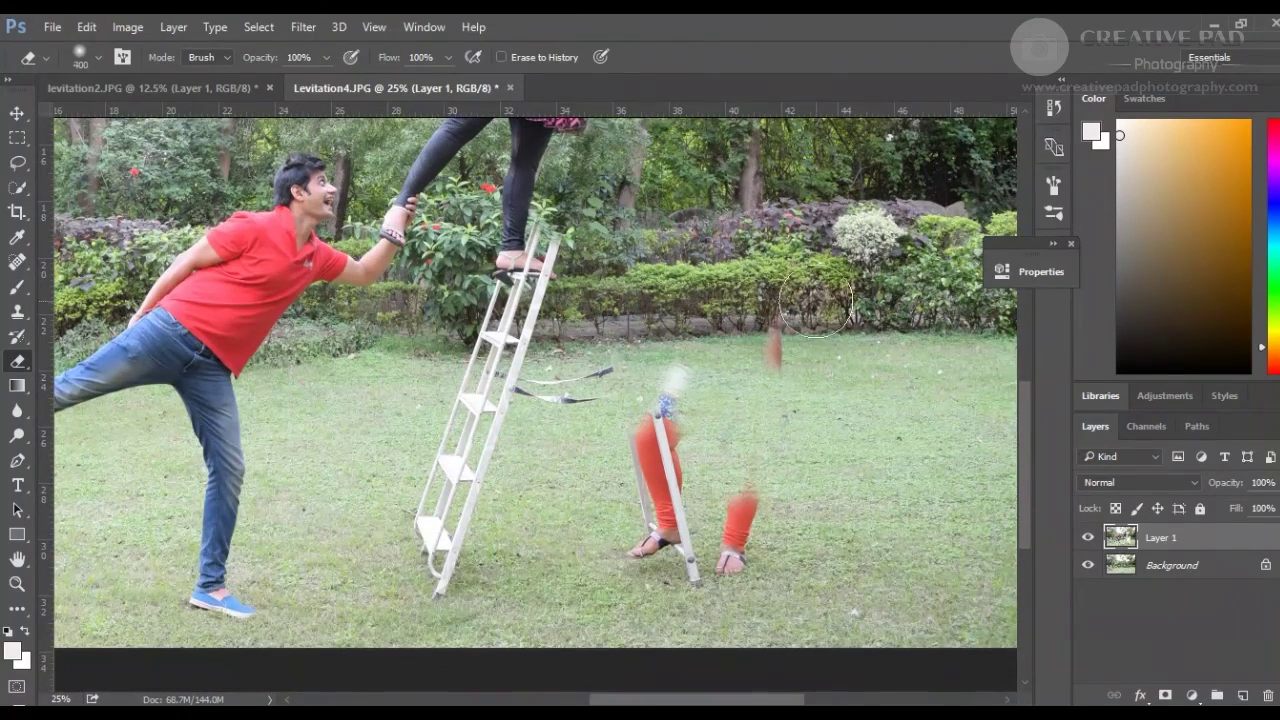
- Erase the leftover leg remnants and the ladder above the hedge from Layer 1
mouse_move(780, 300)
left_mouse_down()
mouse_move(712, 535)
mouse_move(677, 525)
mouse_move(700, 427)
mouse_move(679, 405)
mouse_move(700, 385)
mouse_move(705, 465)
mouse_move(534, 445)
mouse_move(430, 581)
mouse_move(460, 432)
mouse_move(534, 362)
mouse_move(504, 357)
mouse_move(511, 328)
mouse_move(579, 376)
mouse_move(574, 388)
mouse_move(544, 322)
left_mouse_up()
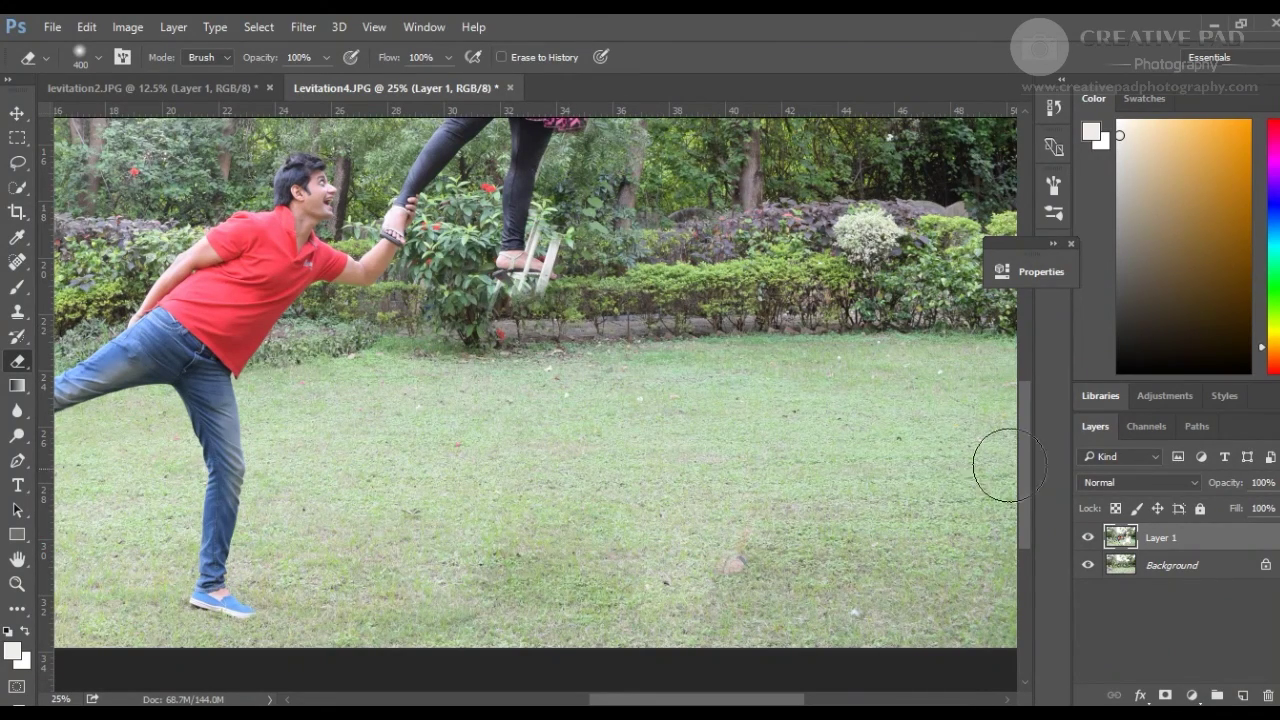
left_click_drag(1023, 429, 1025, 412)
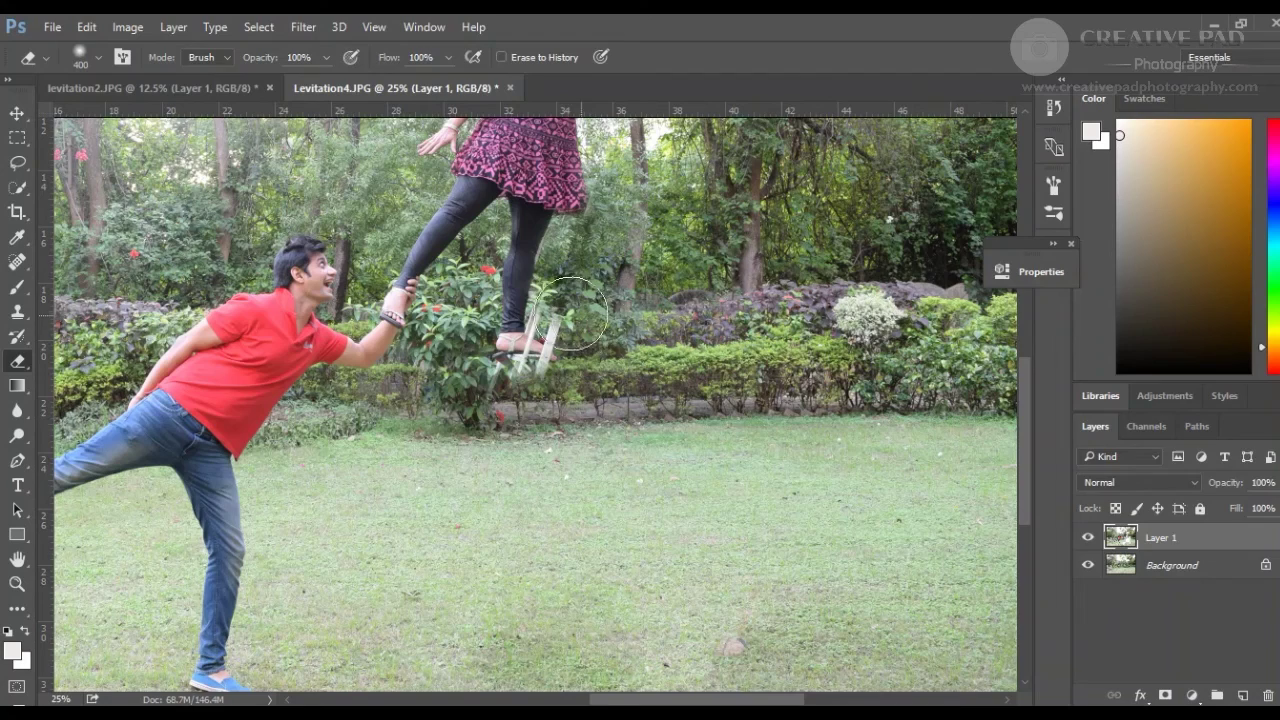
mouse_move(580, 316)
left_mouse_down()
mouse_move(527, 321)
mouse_move(522, 356)
mouse_move(536, 363)
mouse_move(529, 350)
mouse_move(538, 388)
left_mouse_up()
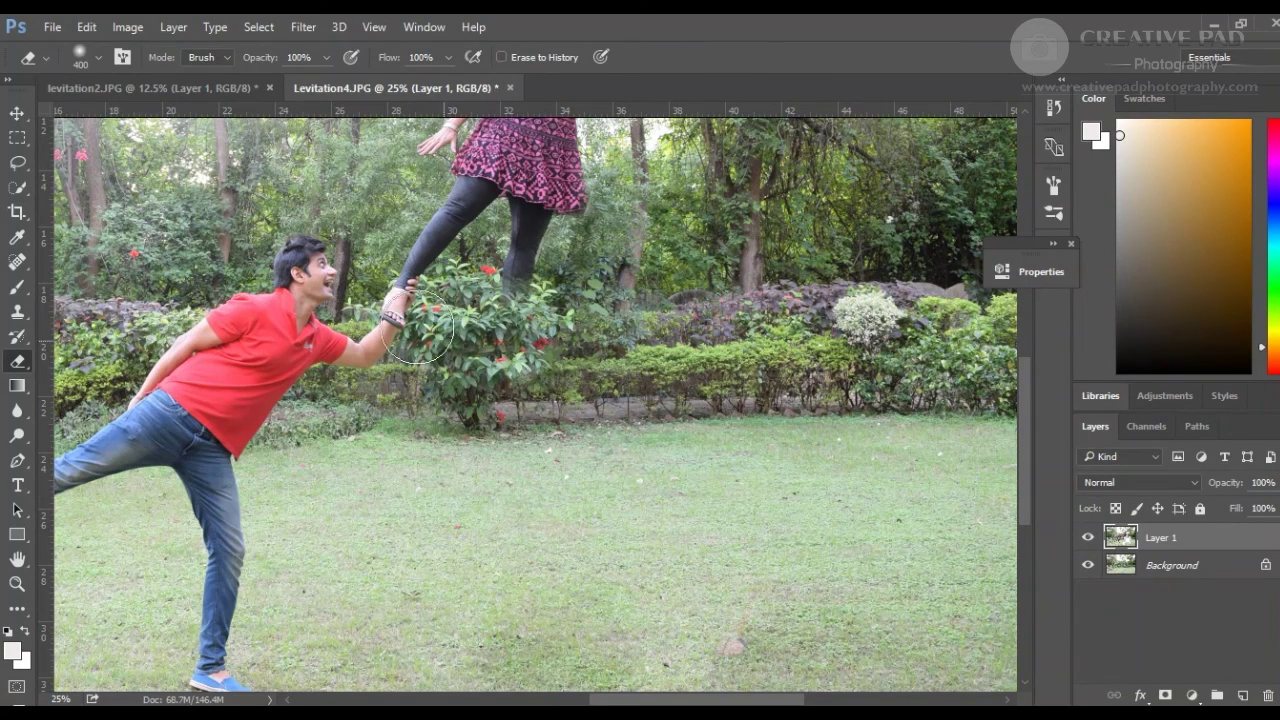
left_click_drag(1028, 403, 1021, 332)
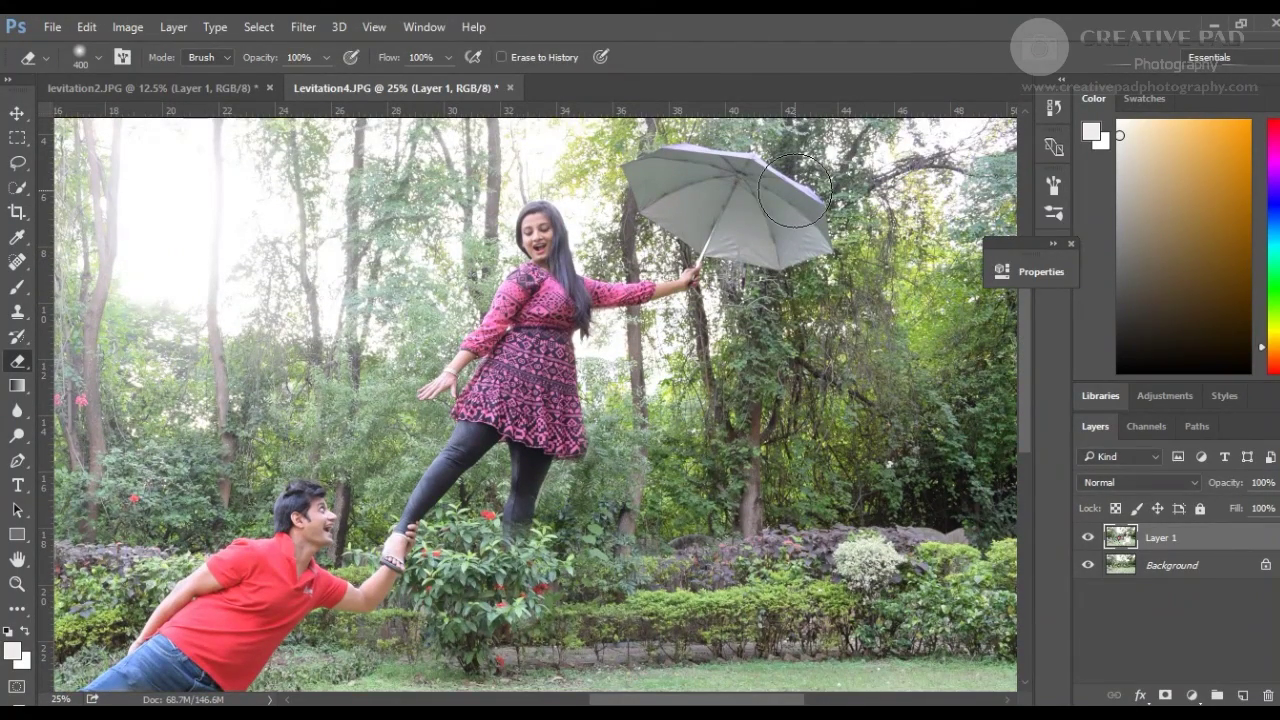